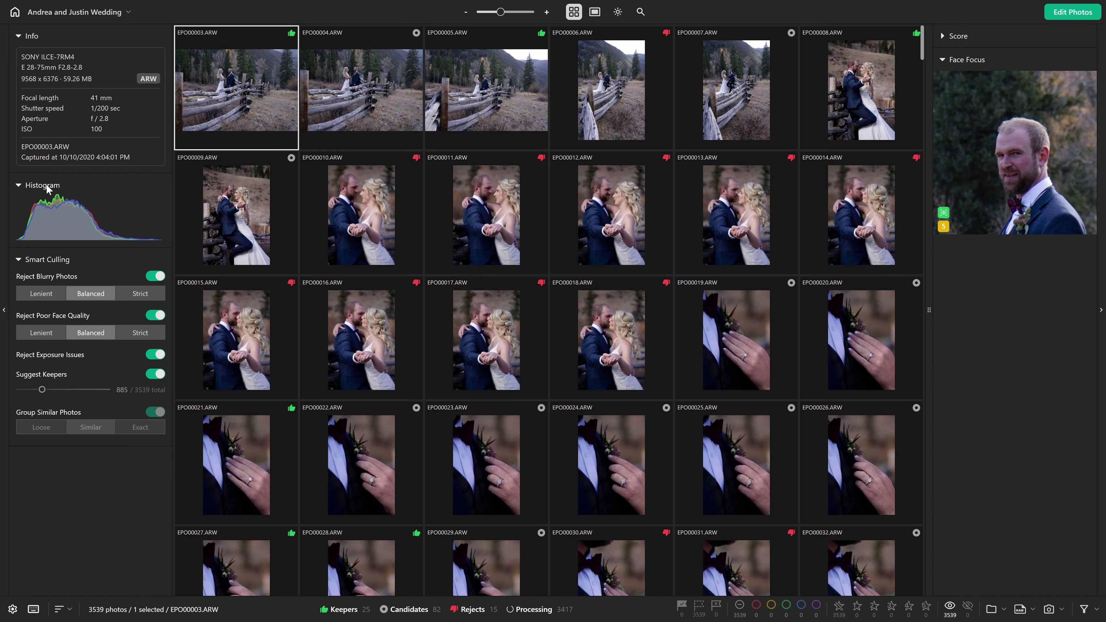
- Browse photos EPO00003.ARW to EPO00007.ARW for their capture info and detected faces, and preview EPO00003.ARW in the single-photo view
click(343, 107)
click(471, 101)
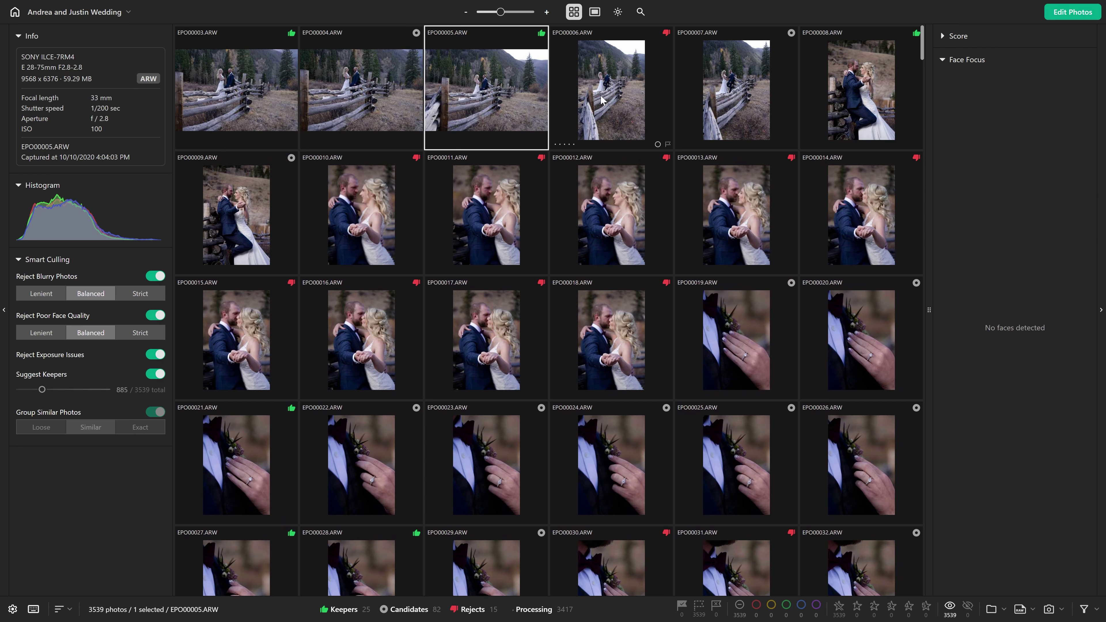
click(621, 93)
click(716, 91)
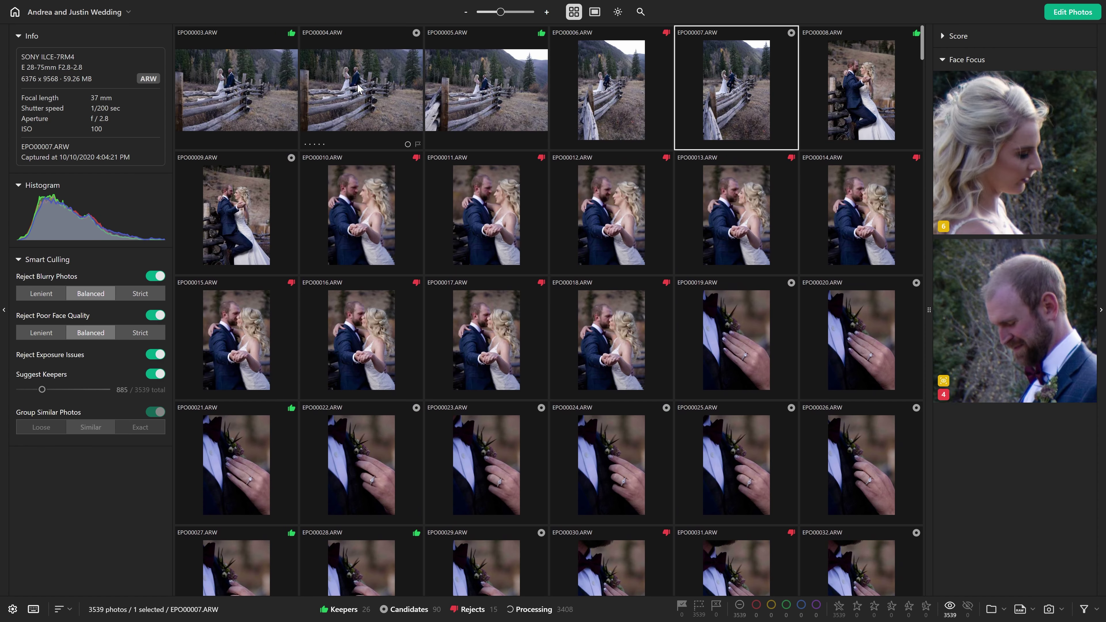
click(348, 96)
click(255, 98)
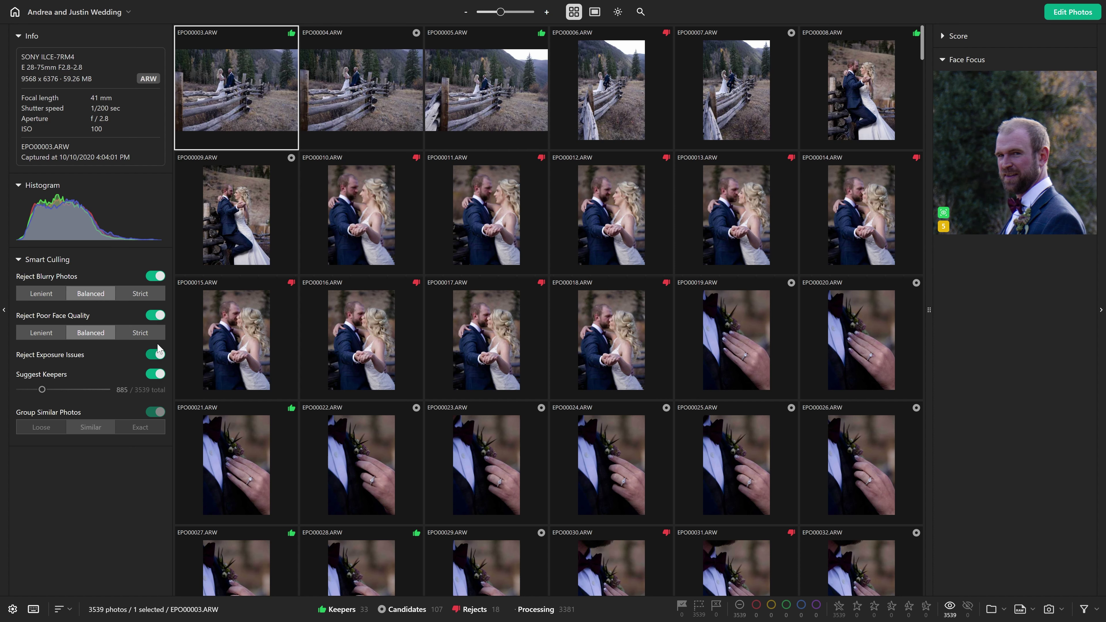
click(594, 12)
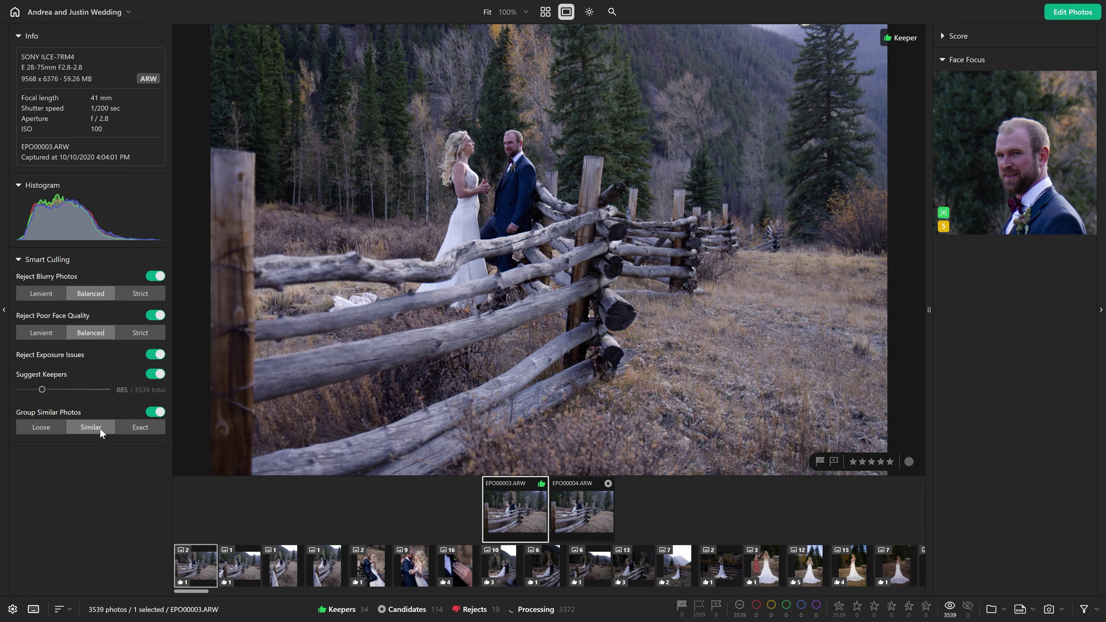
click(545, 12)
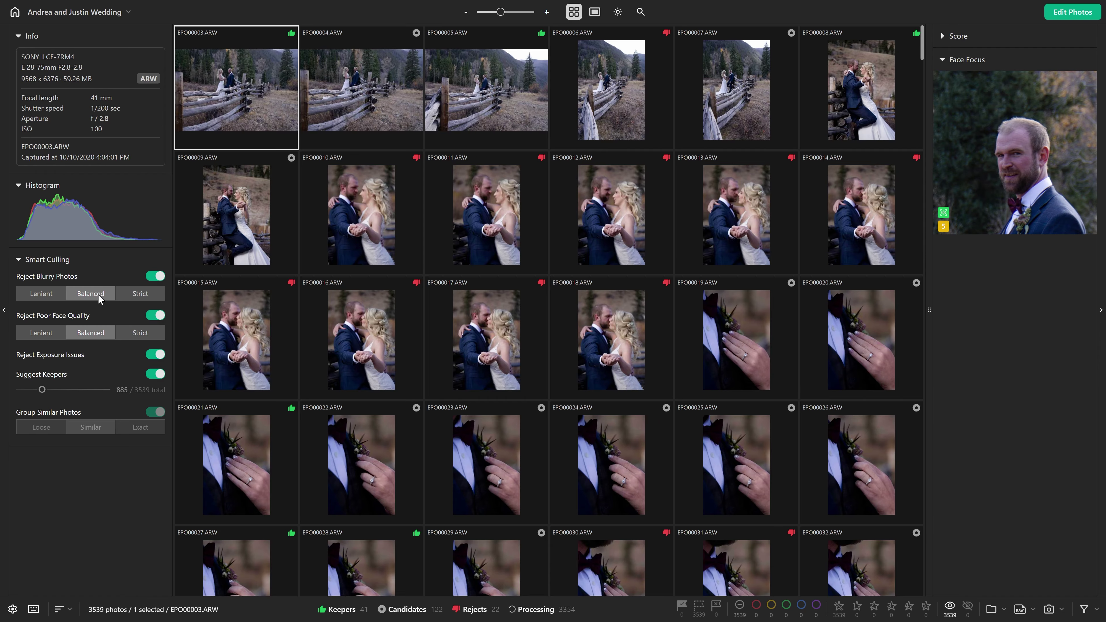
- Try the Strict level for rejecting poor face quality, and return it to Balanced
click(137, 333)
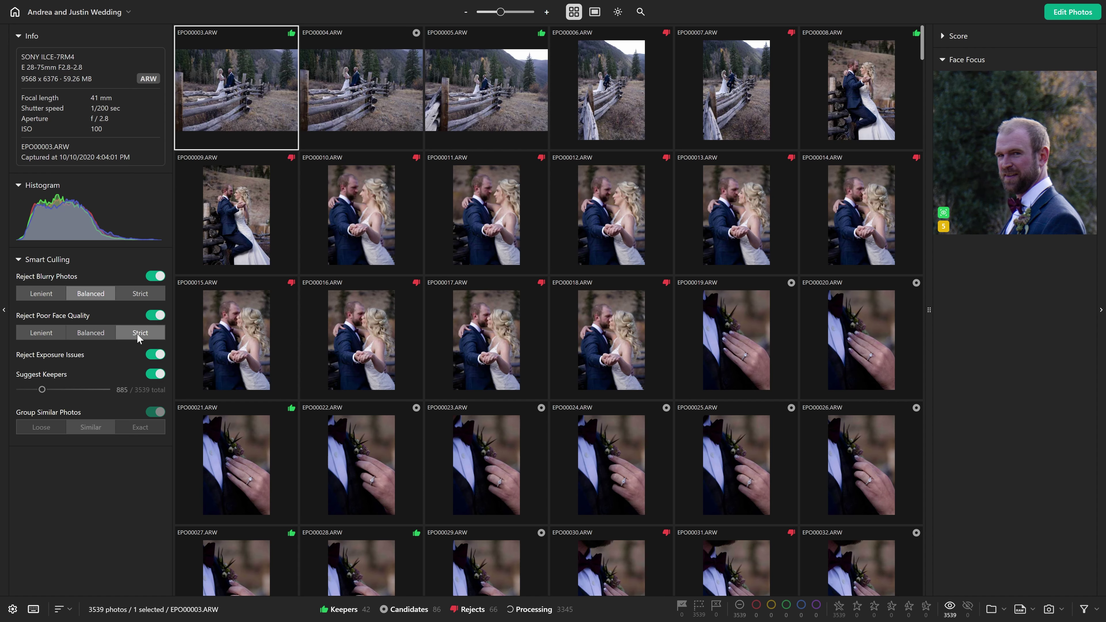
click(87, 336)
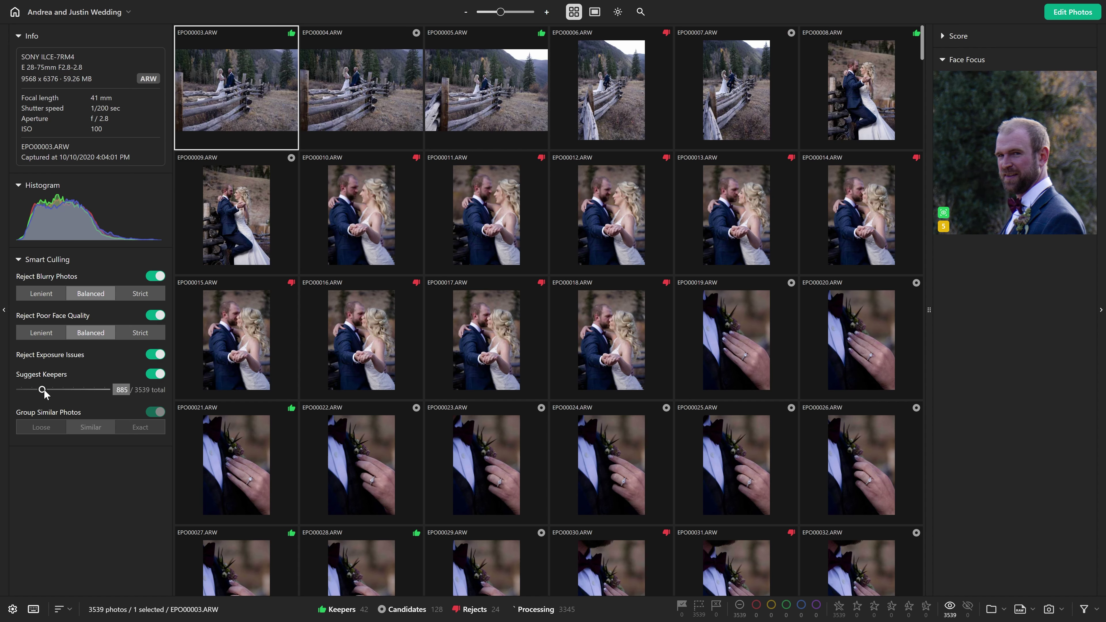
- Set the number of suggested keepers to 250
drag(44, 394, 63, 394)
click(114, 391)
text(250)
key(Return)
- Look over the updated keeper, candidate and reject marks in the photo grid and select EPO00005.ARW
scroll(553, 352, down, 1)
scroll(552, 352, down, 4)
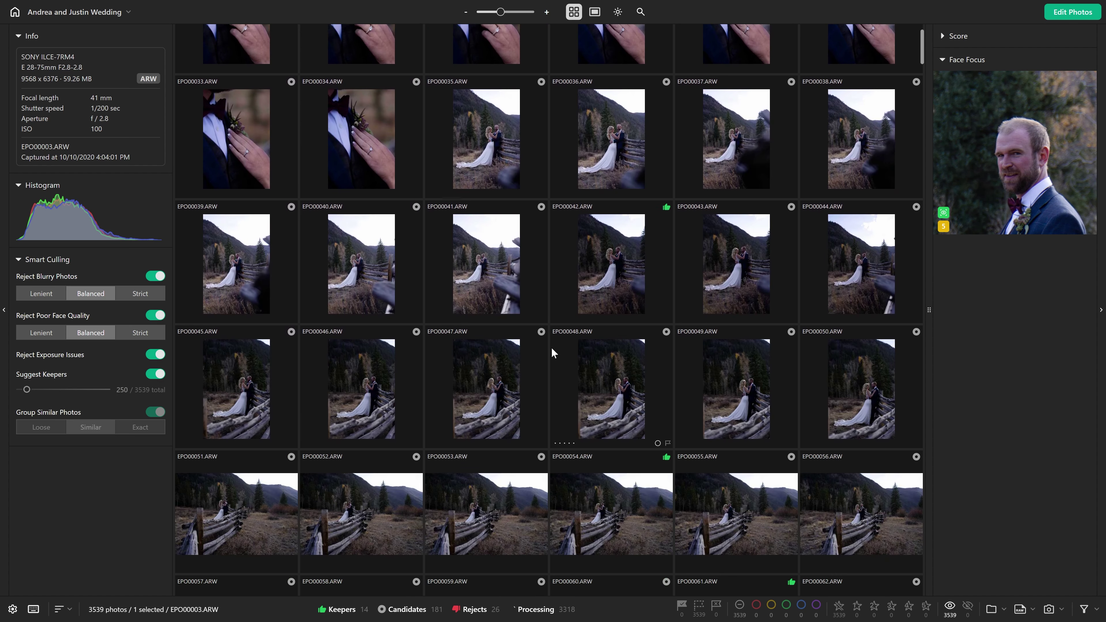
scroll(552, 349, up, 5)
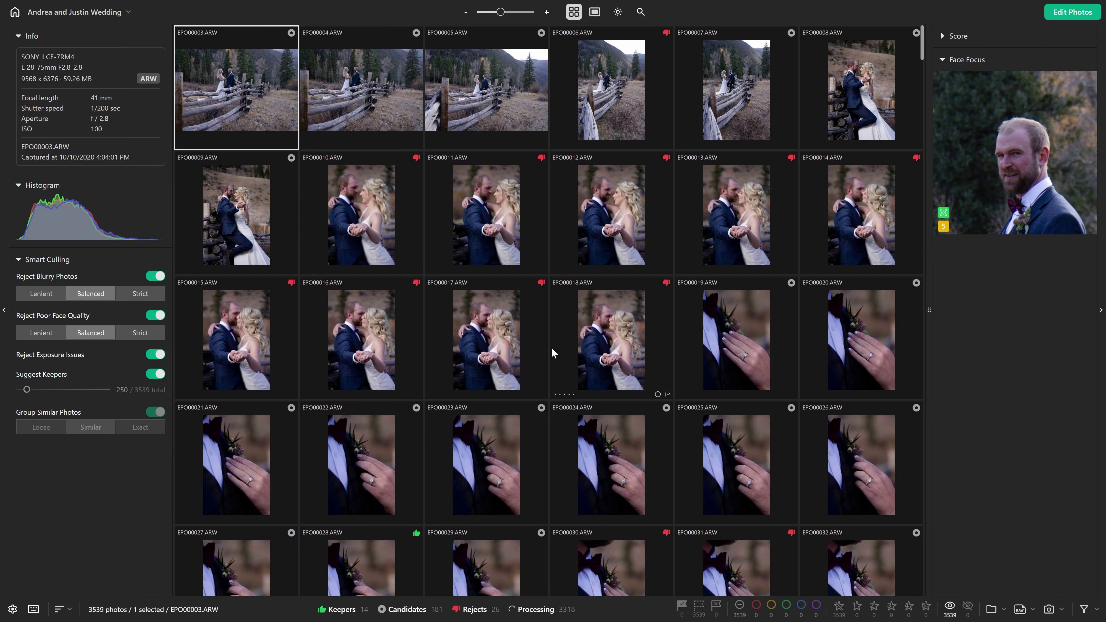
click(522, 214)
click(504, 95)
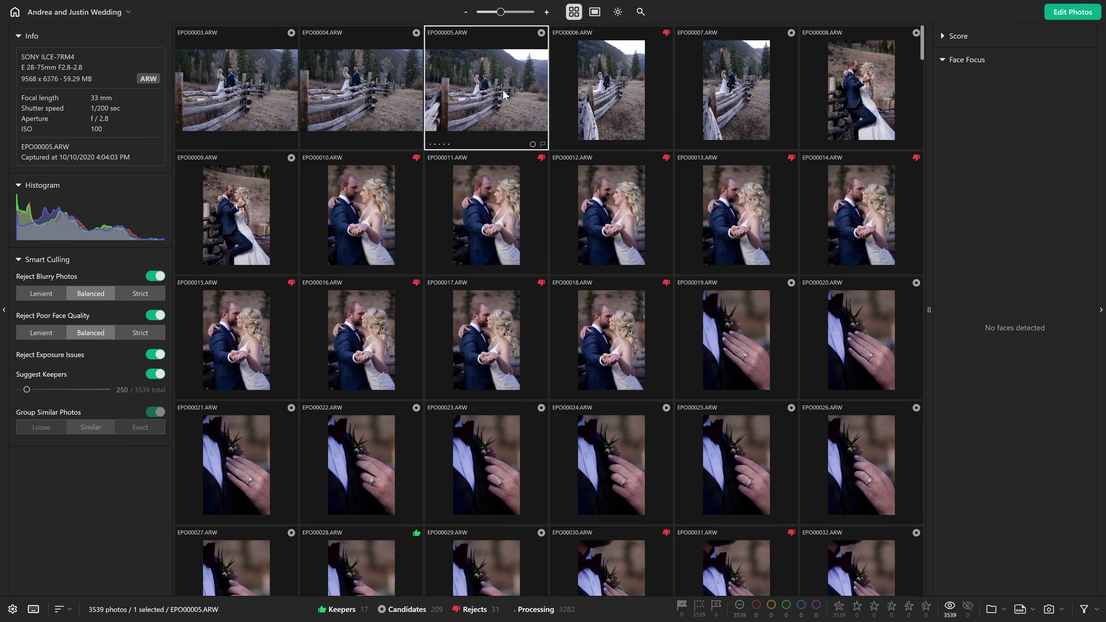
- Filter the grid to keepers and to rejects, and examine the scores of keeper EPO00096.ARW and reject EPO00134.ARW
click(348, 609)
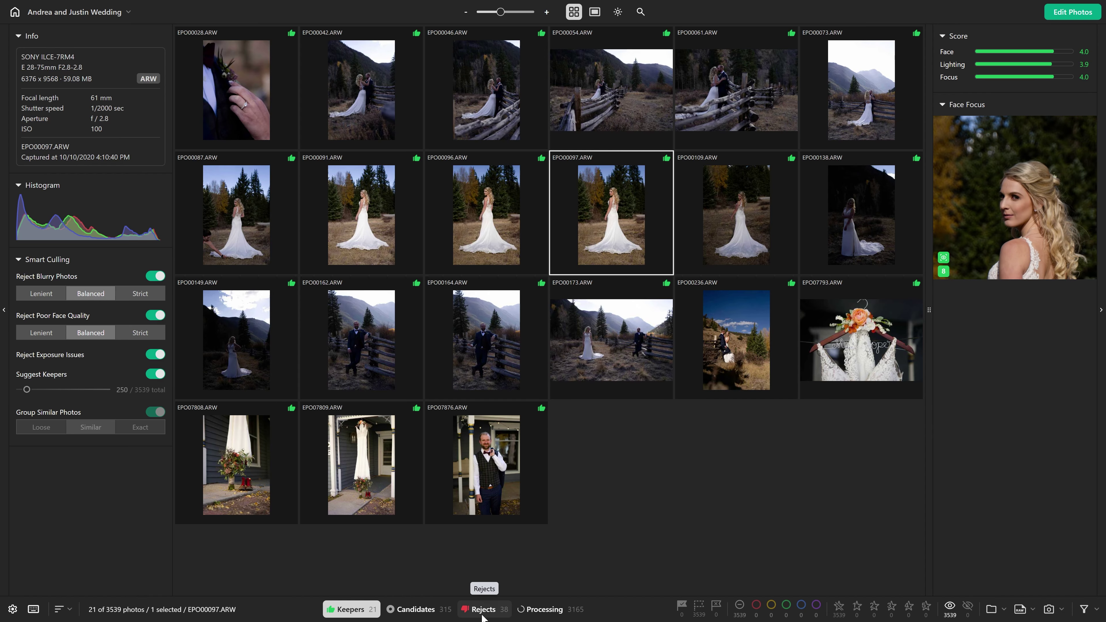
click(483, 609)
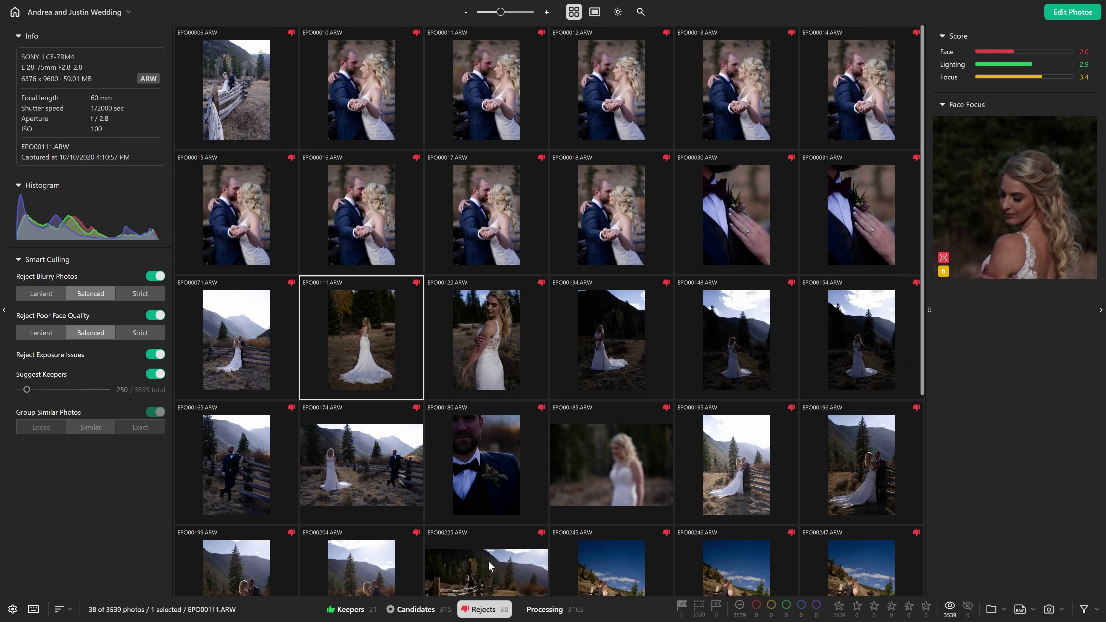
click(347, 609)
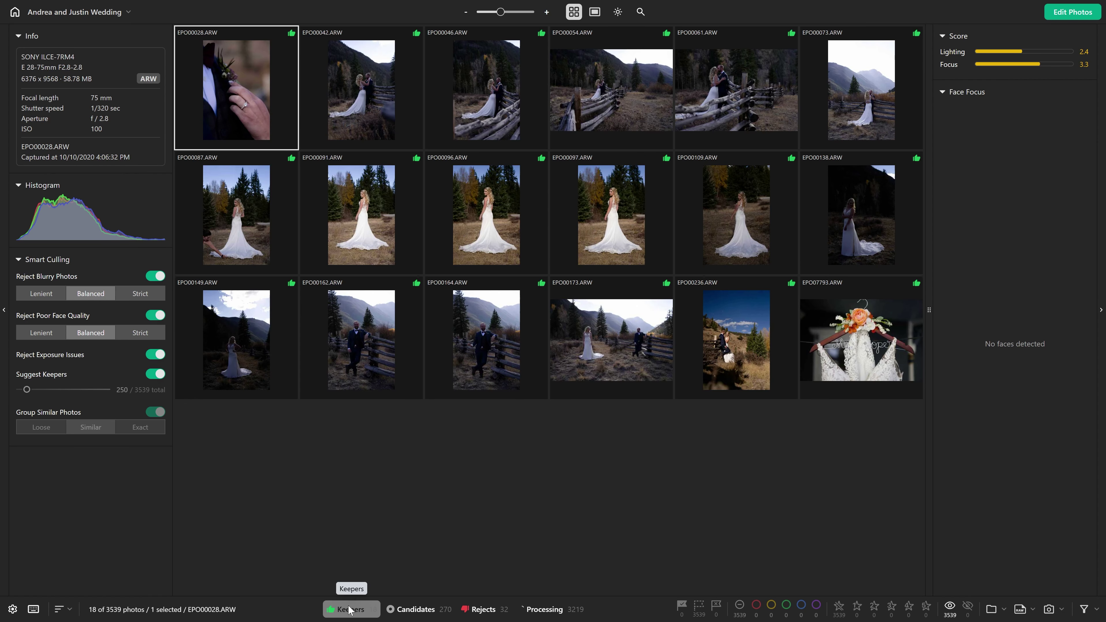
click(373, 215)
click(483, 227)
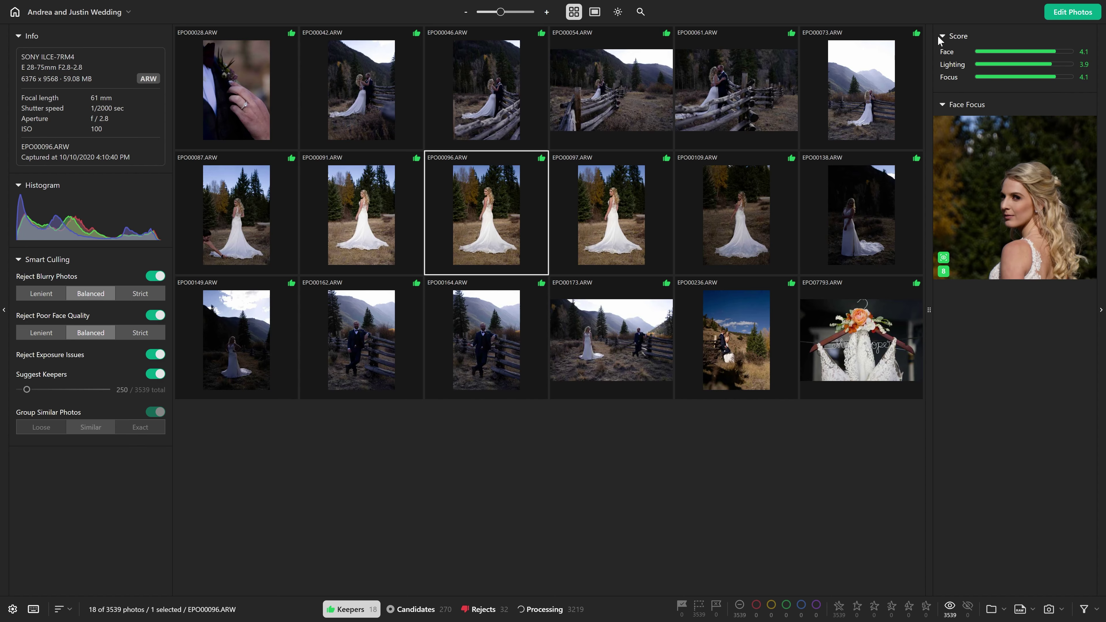
click(481, 609)
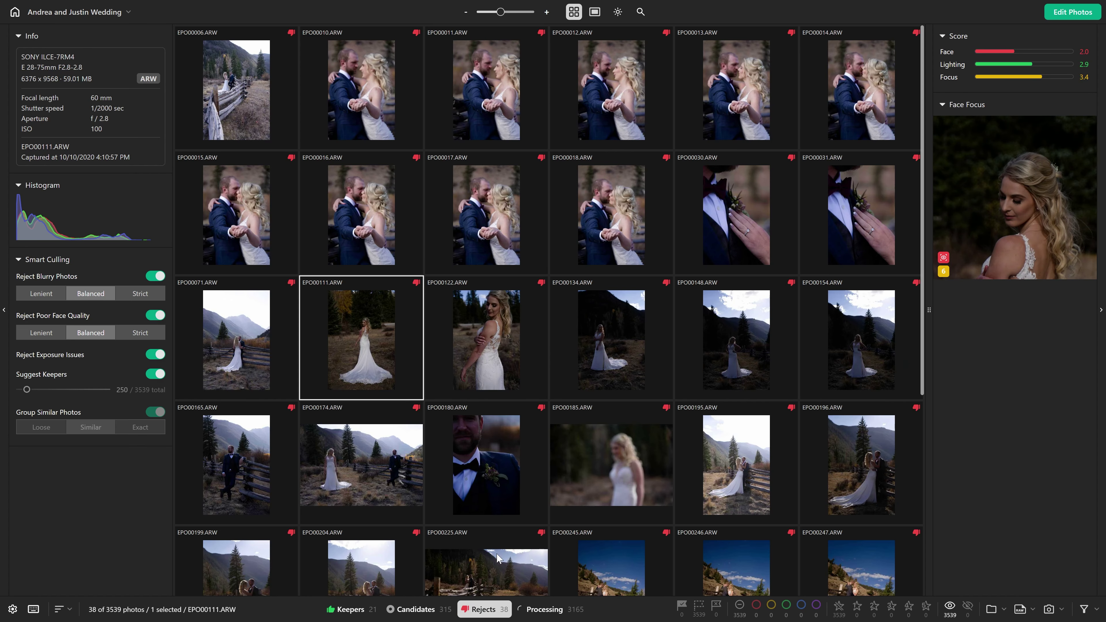
click(593, 356)
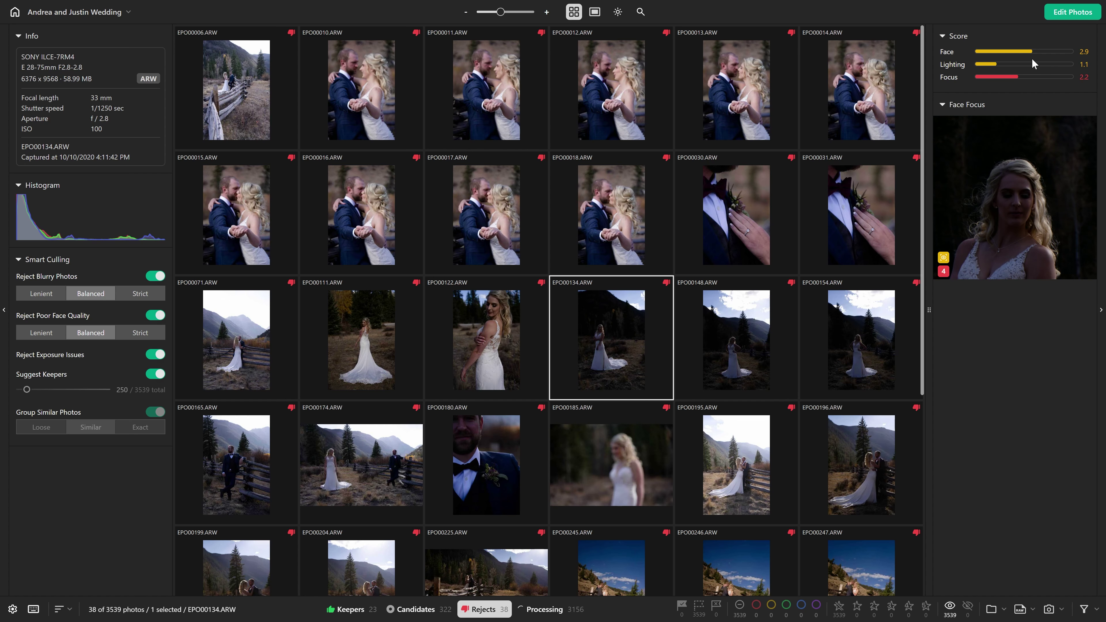
- Filter the grid to candidates and examine the scores and faces of photos EPO00021, EPO00027, EPO00036 and EPO00037
click(416, 609)
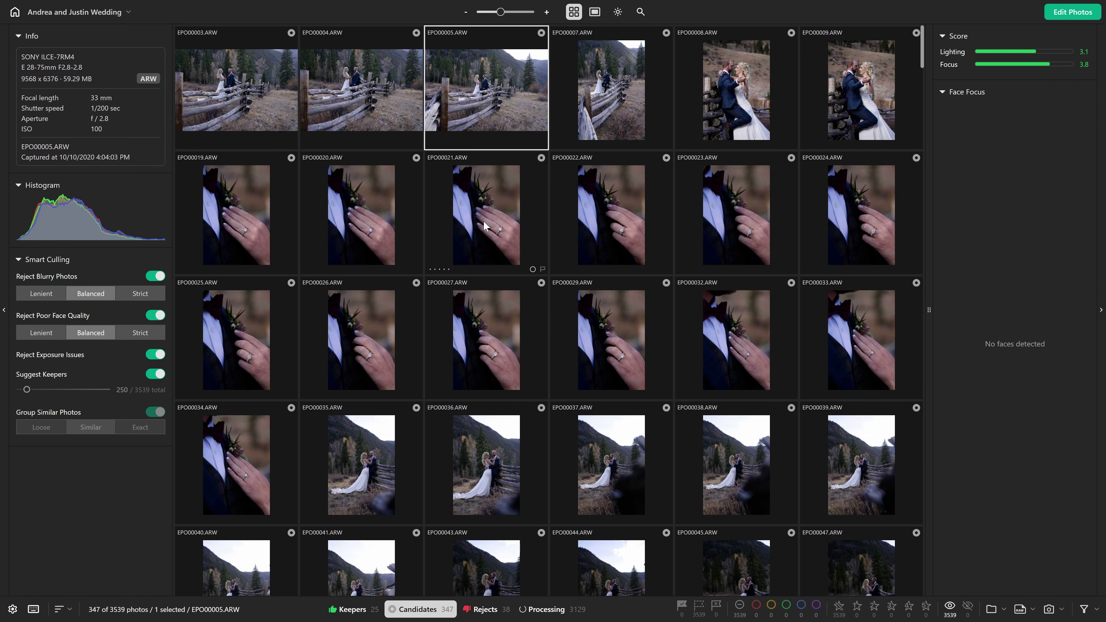
click(484, 220)
click(493, 366)
click(502, 484)
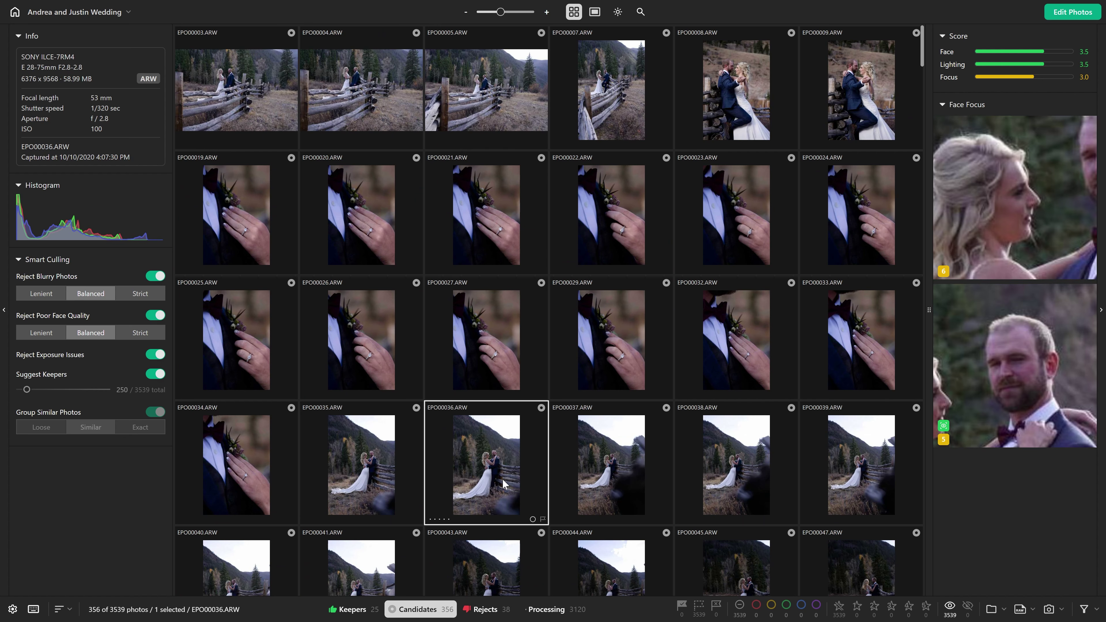
click(615, 469)
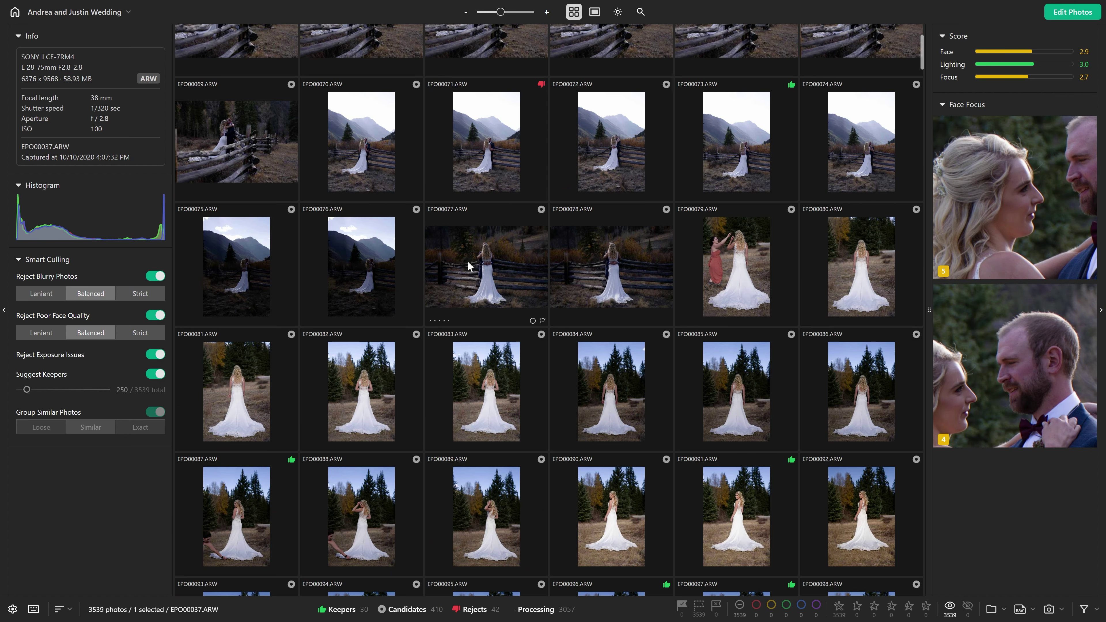
- Label photo EPO00077.ARW red, EPO00078.ARW green and EPO00079.ARW blue
click(468, 266)
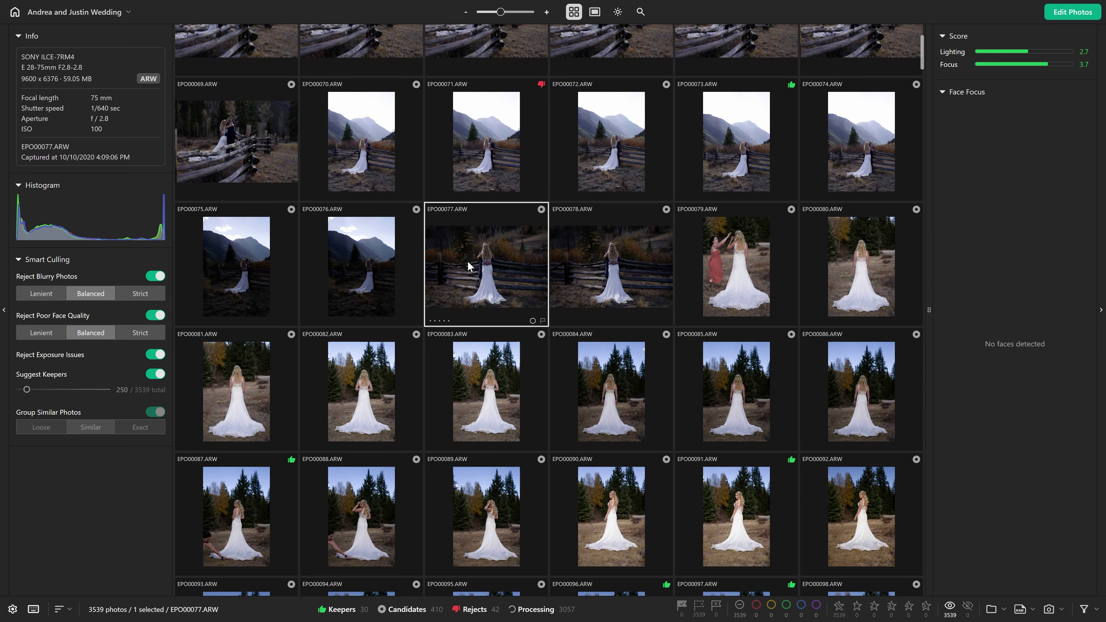
key(6)
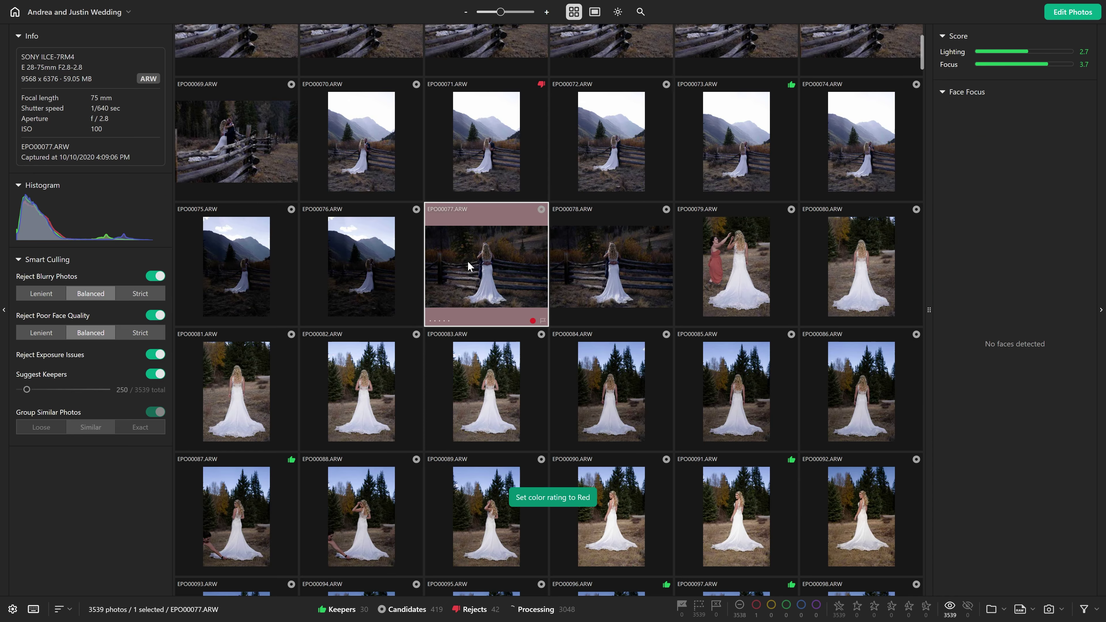
key(Right)
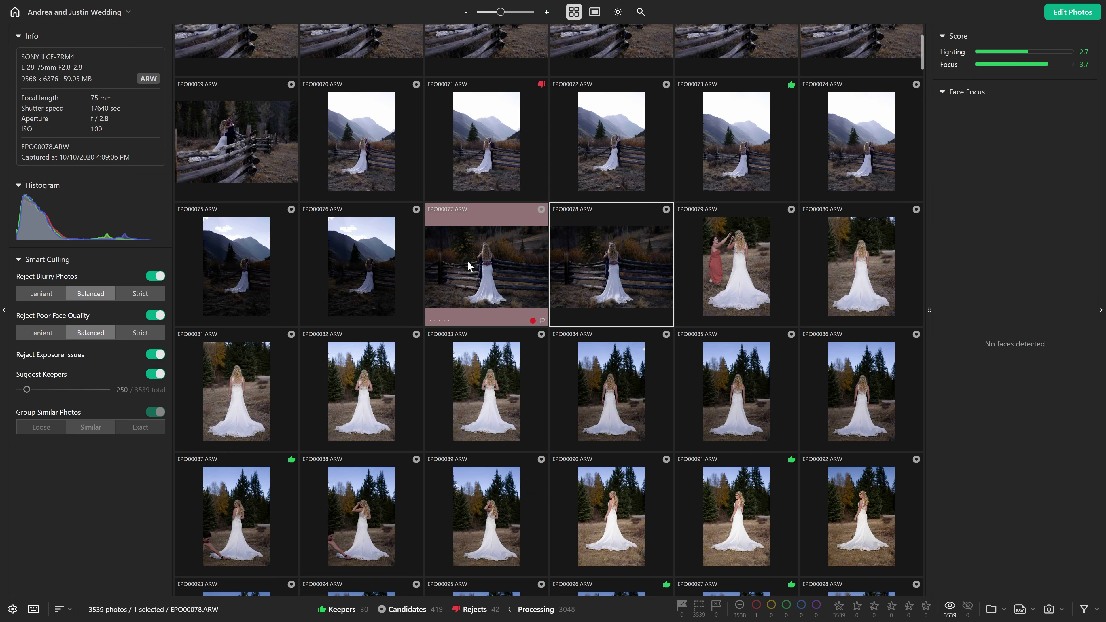
key(8)
key(Right)
key(9)
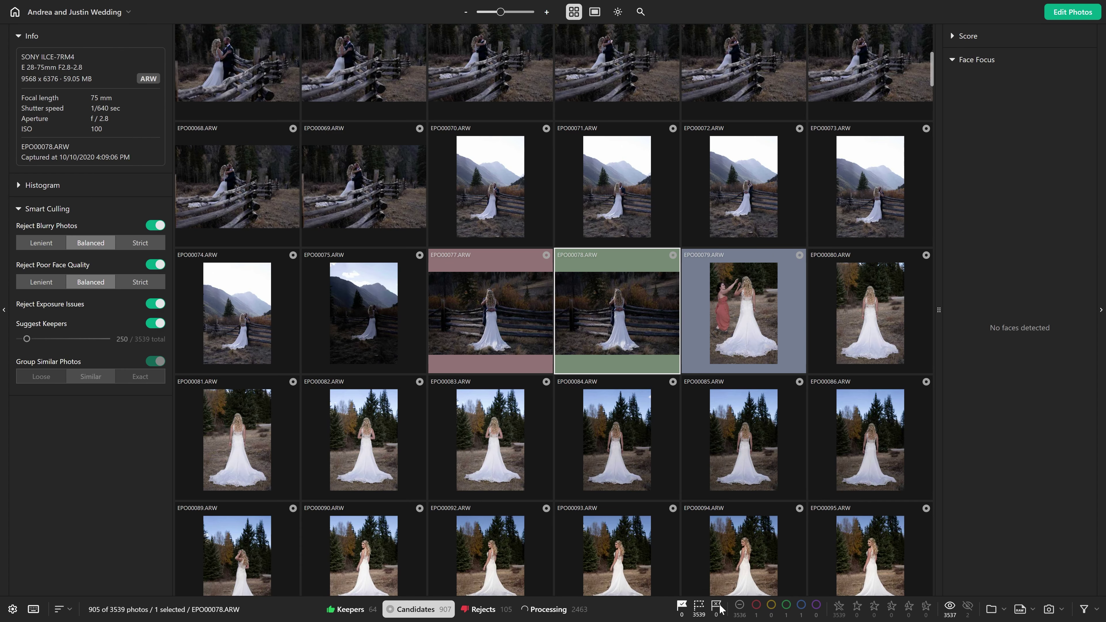
- Try the filters for color labels and hidden photos, and open the list of available filter types
click(739, 606)
click(787, 606)
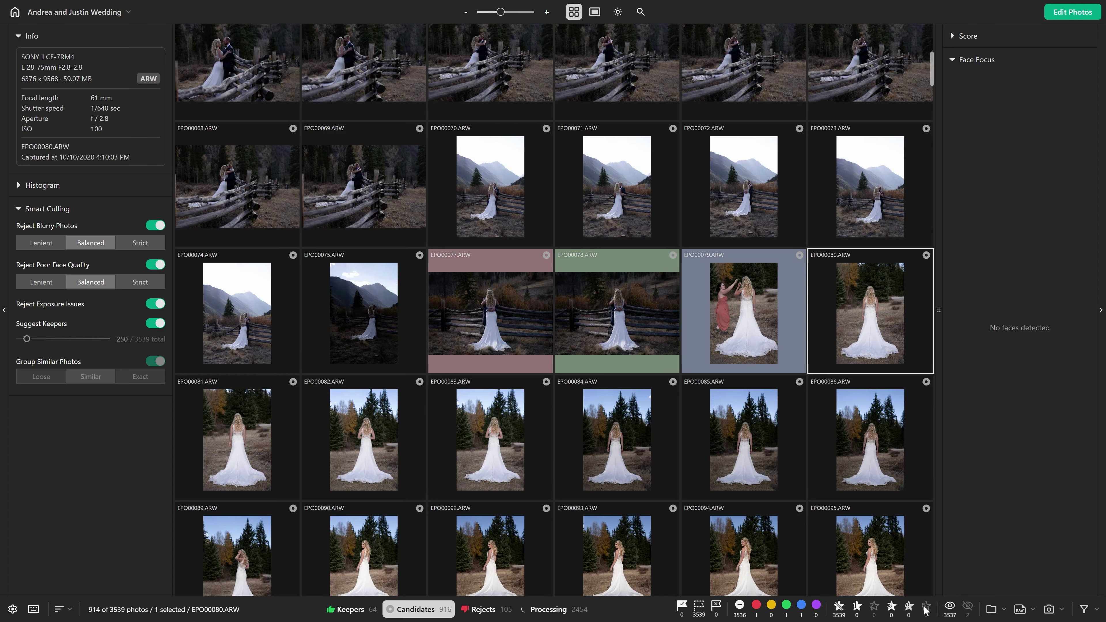
click(968, 607)
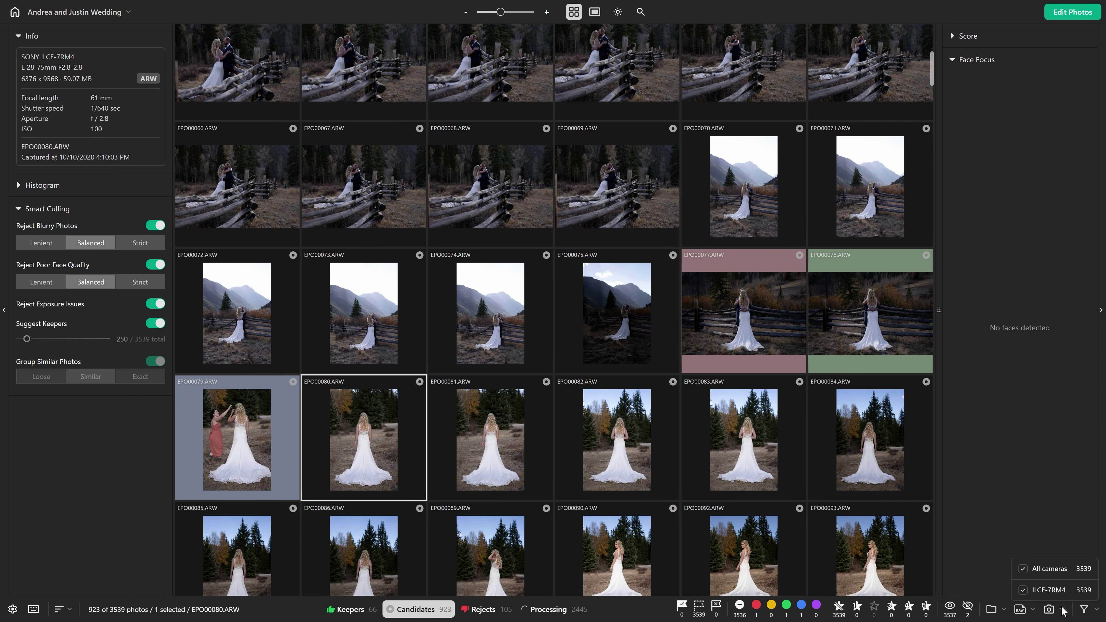
click(1097, 613)
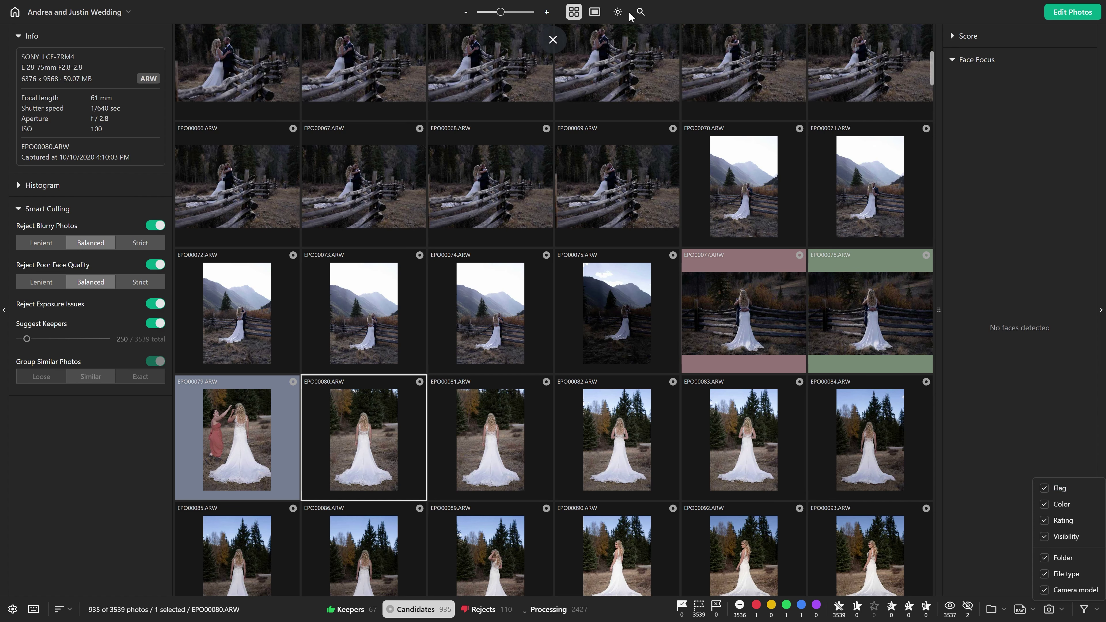
click(640, 12)
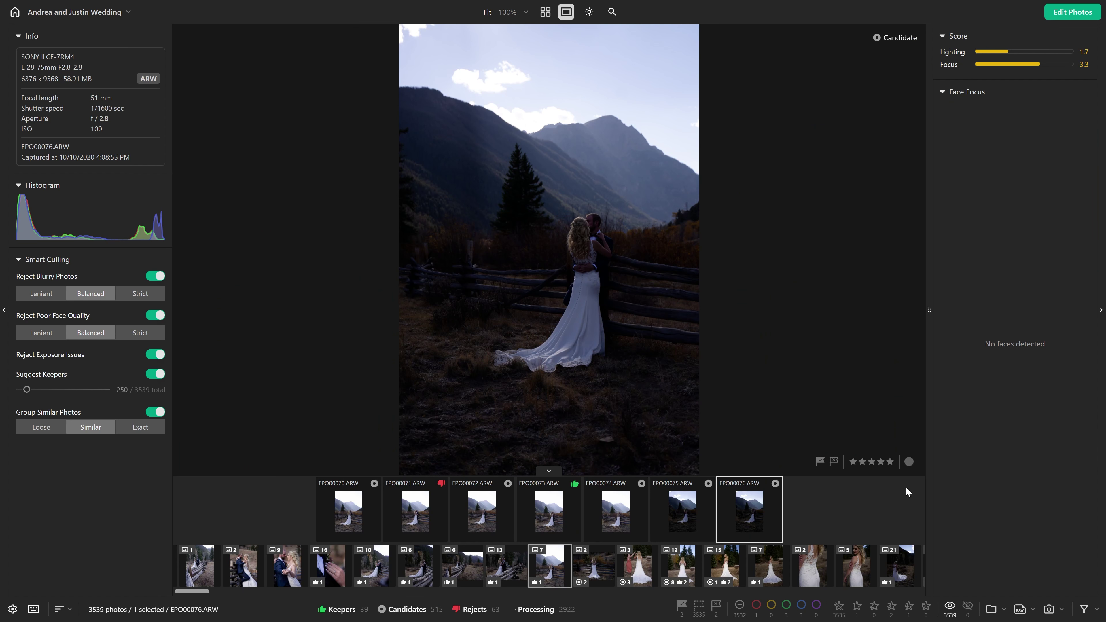
- Compare EPO00076.ARW with and without Auto Exposure in the single-photo view, and return to the grid
key(e)
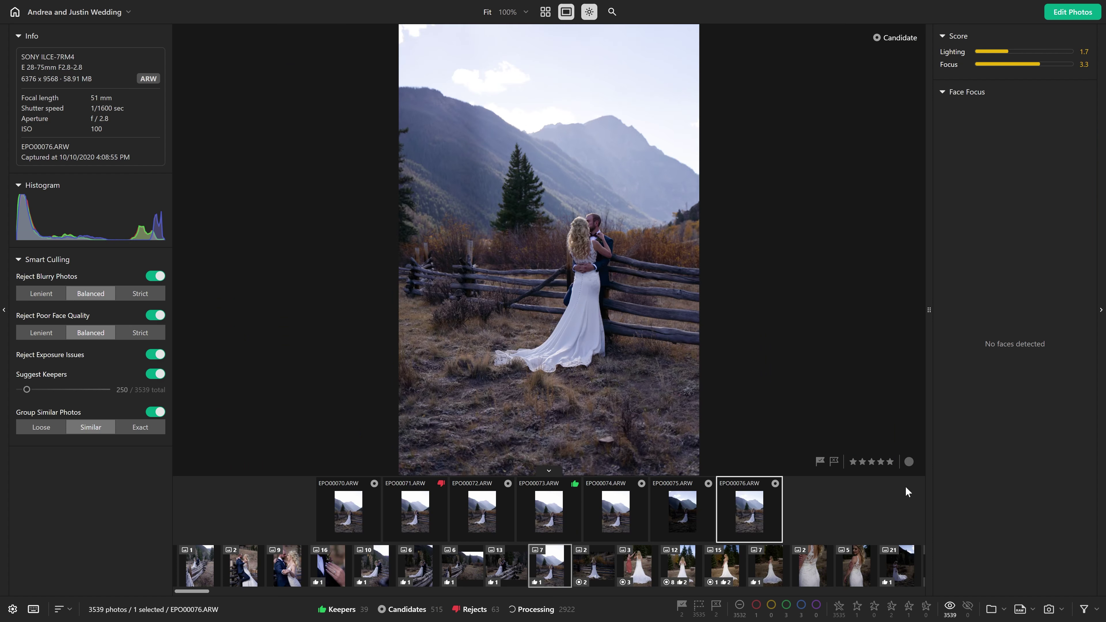
key(e)
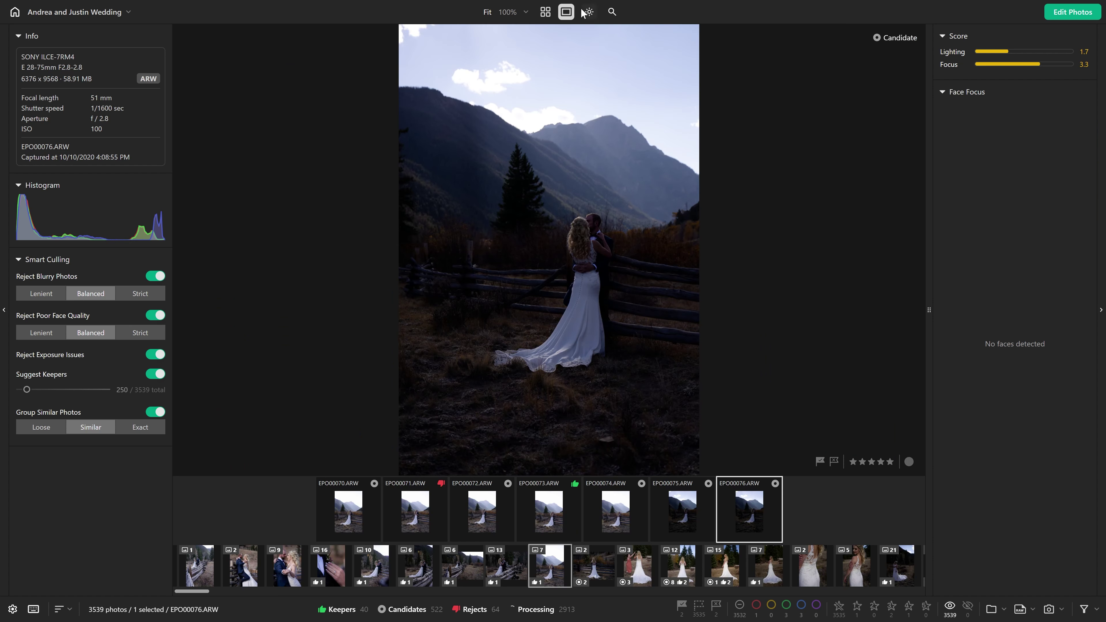
click(595, 16)
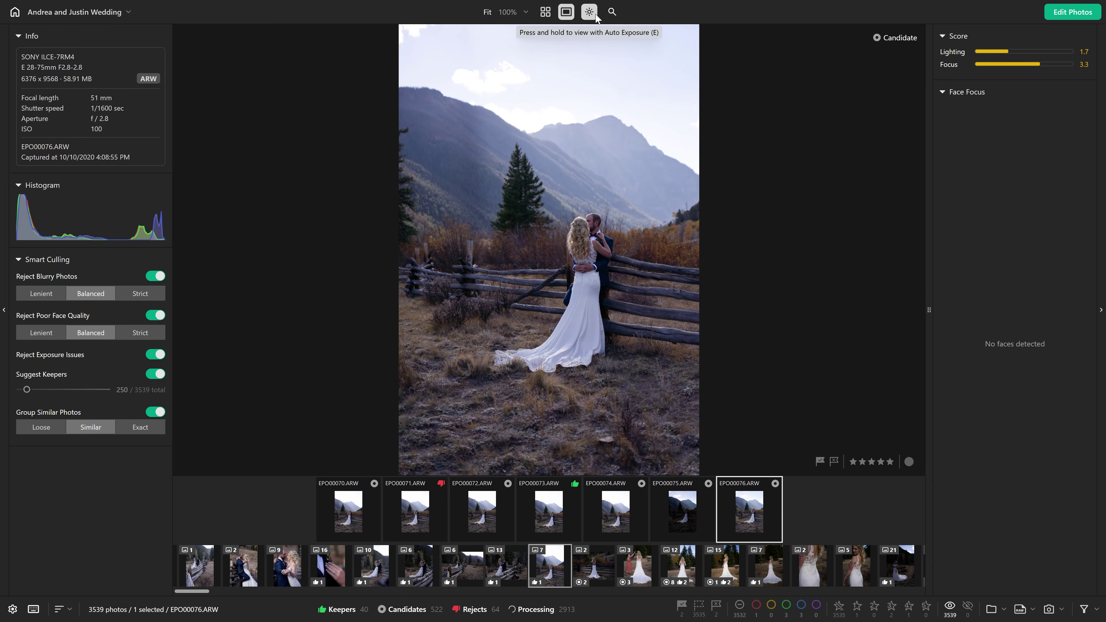
key(g)
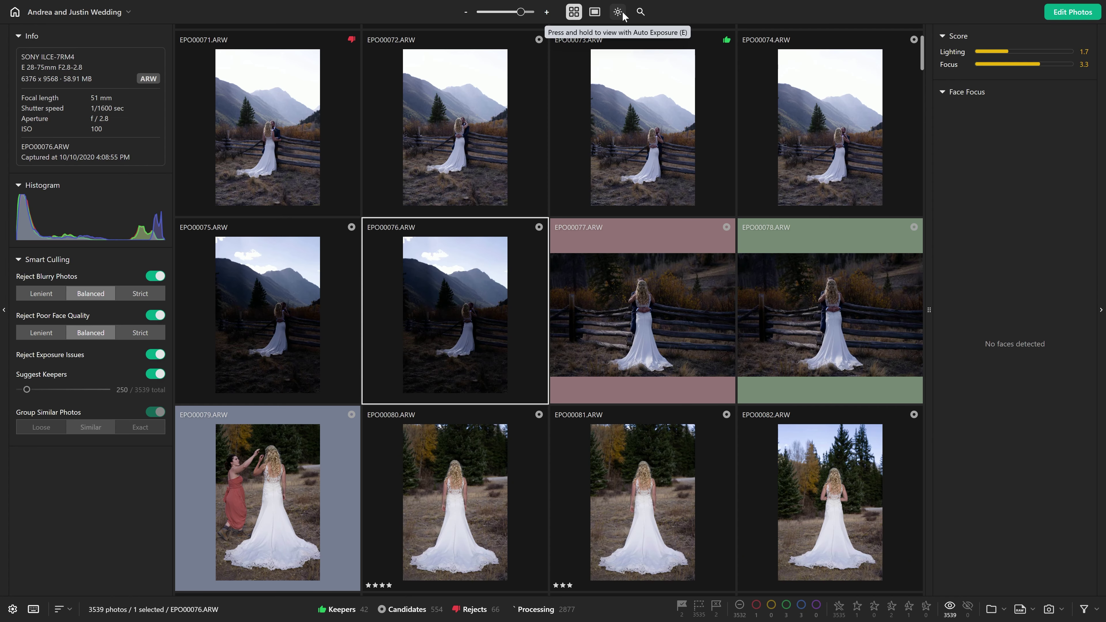
- Return to the single-photo view and examine the groups of similar photos containing EPO00057.ARW, EPO00045.ARW and EPO00041.ARW
click(599, 13)
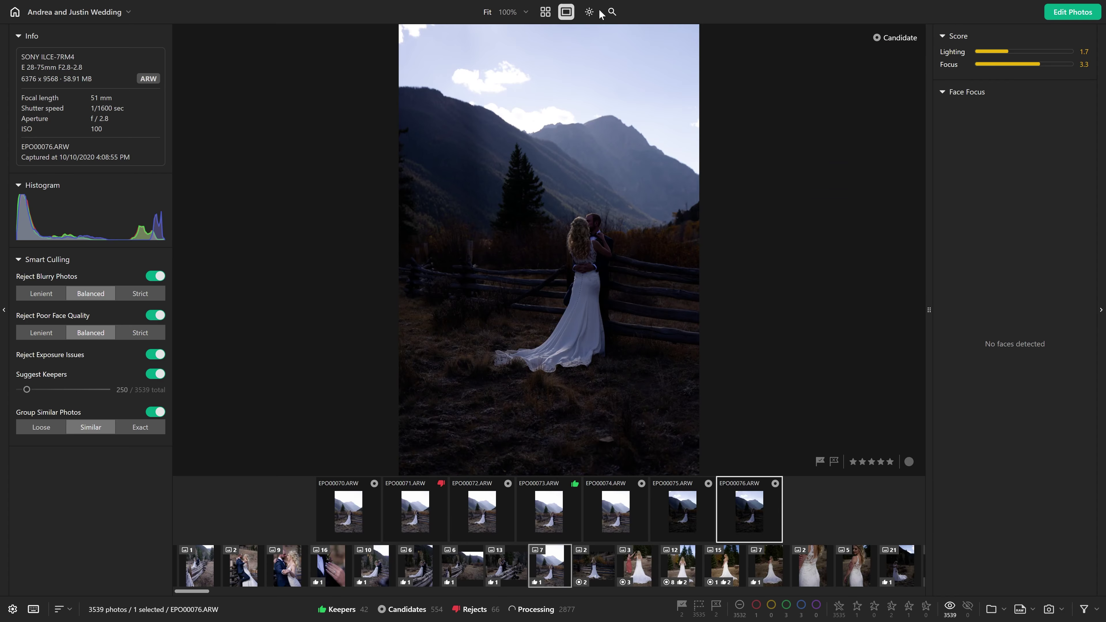
click(518, 575)
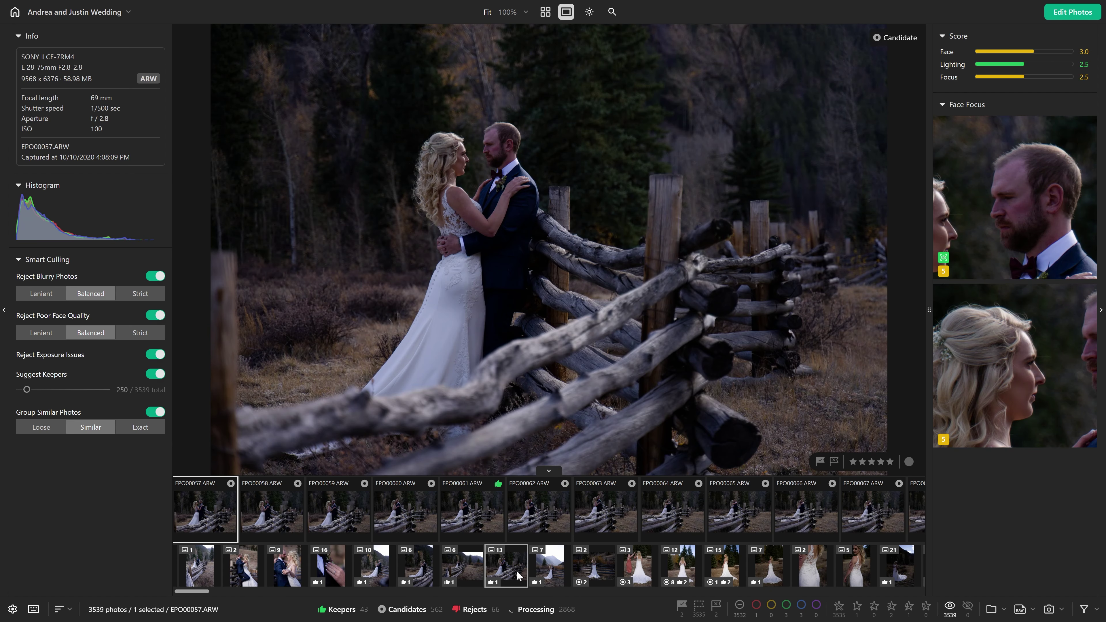
click(524, 562)
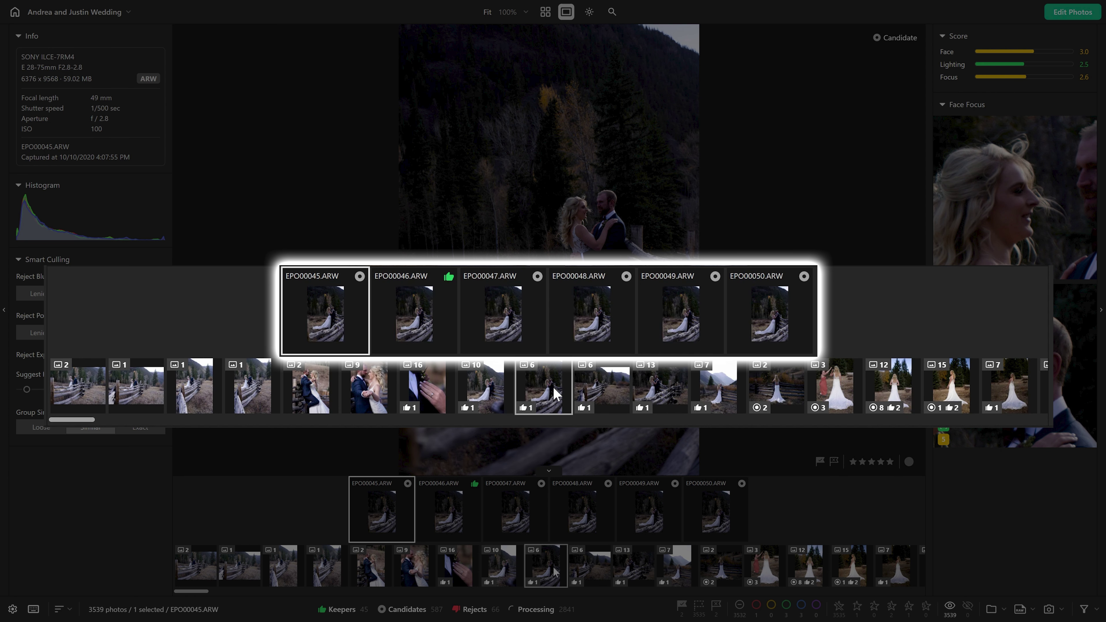
key(Up)
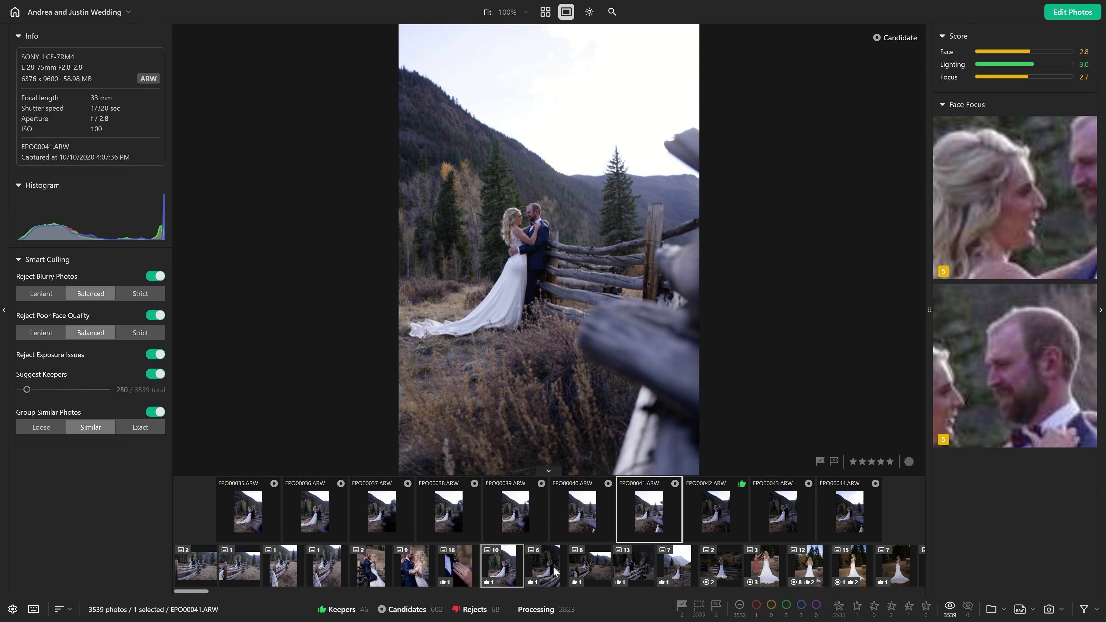
- Compare the similar photos from EPO00036.ARW to EPO00042.ARW in the single-photo view, checking their scores and face focus
key(Left)
key(Left)
key(Left)
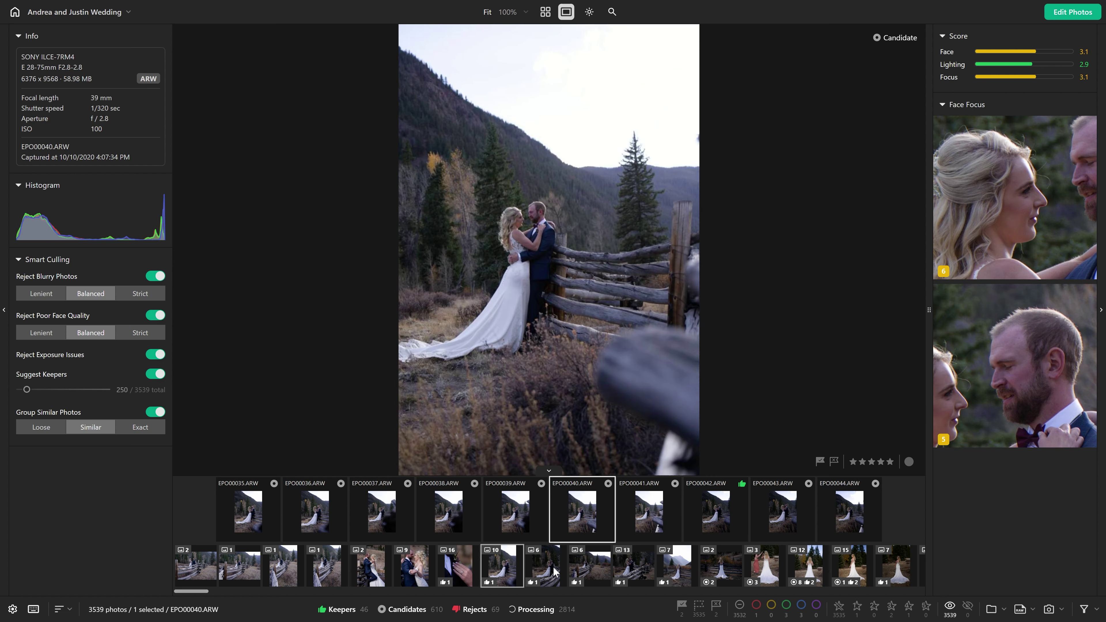
key(Left)
key(Left)
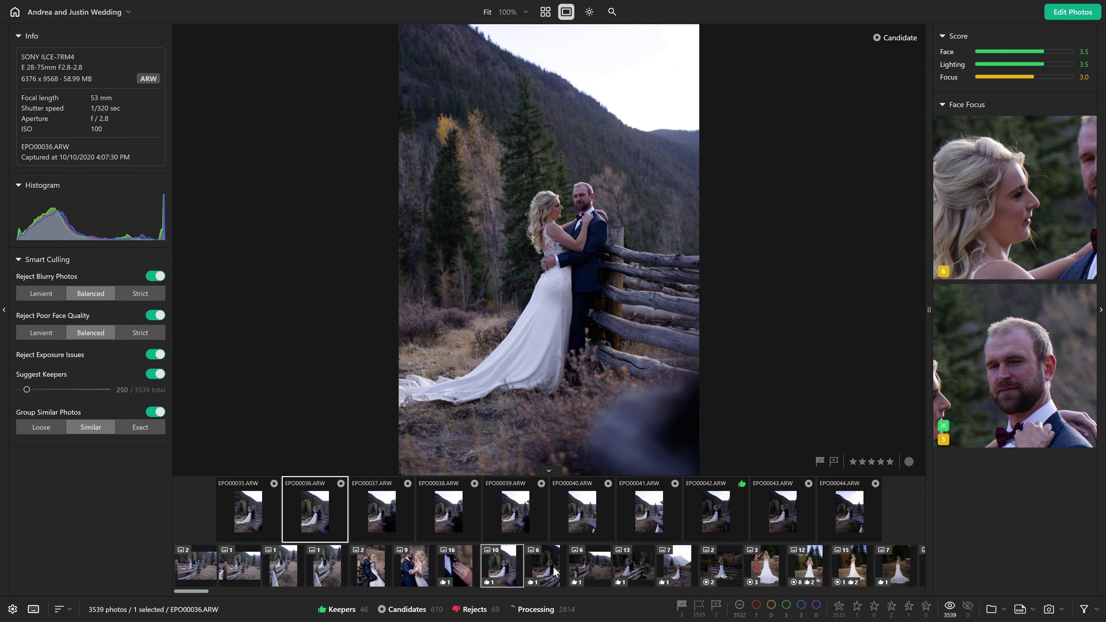
key(Right)
key(Right)
key(Right)
key(Right)
key(Right)
key(Right)
key(Right)
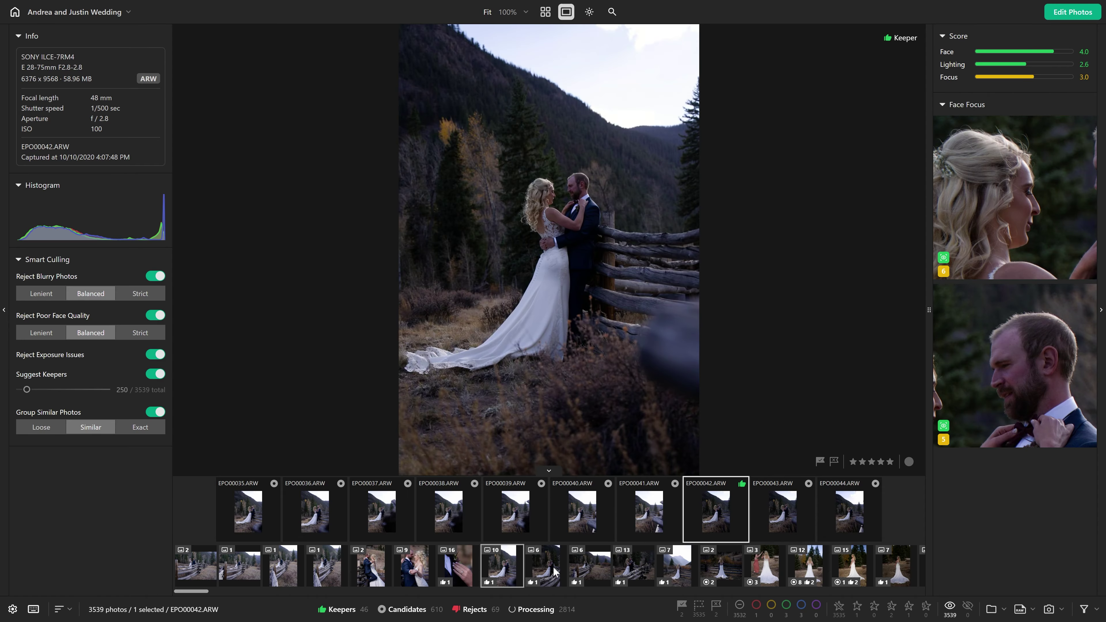
- Look through the similar-photo groups starting with EPO00045.ARW and EPO00051.ARW
key(Right)
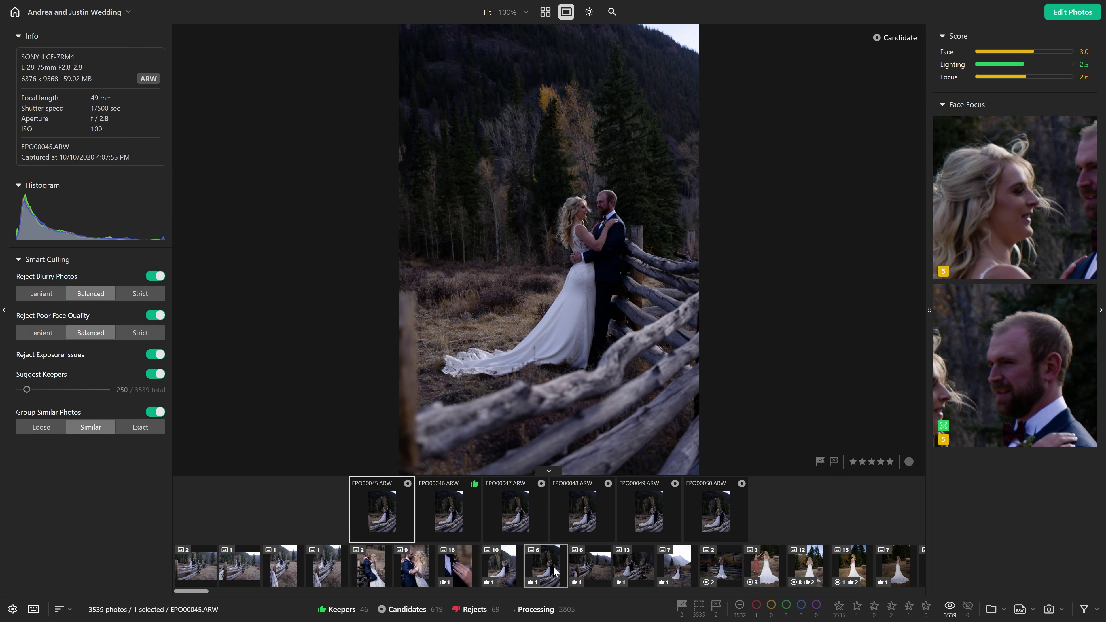
key(Right)
key(Right)
key(Right)
key(Right)
key(Right)
key(Right)
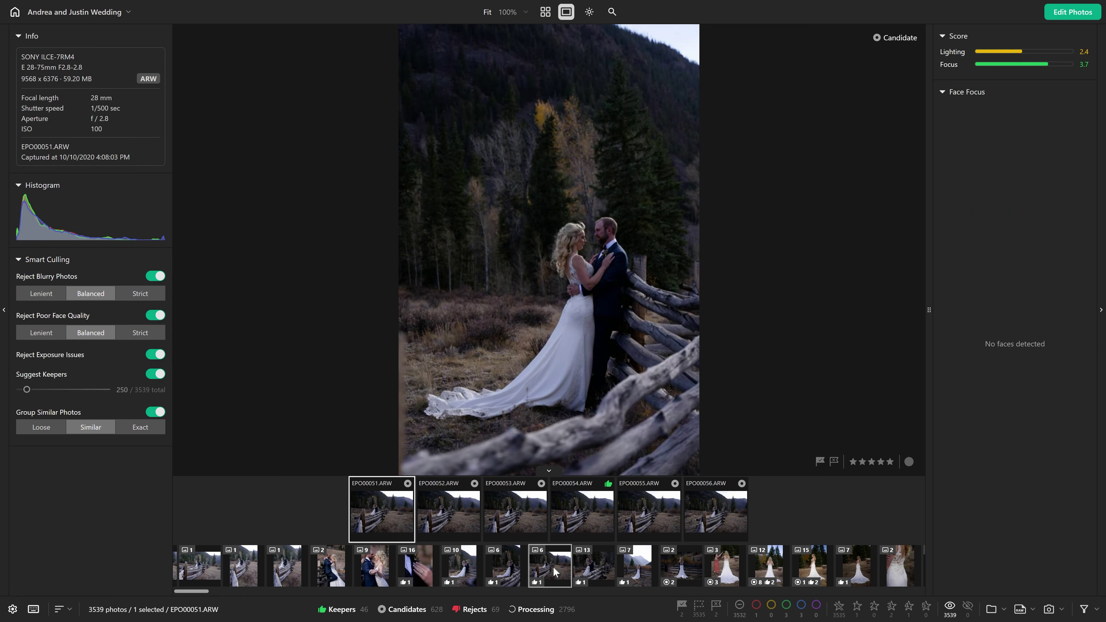
- Return to the grid view and sort the photos by Capture Time (Oldest first)
click(556, 572)
key(g)
click(70, 609)
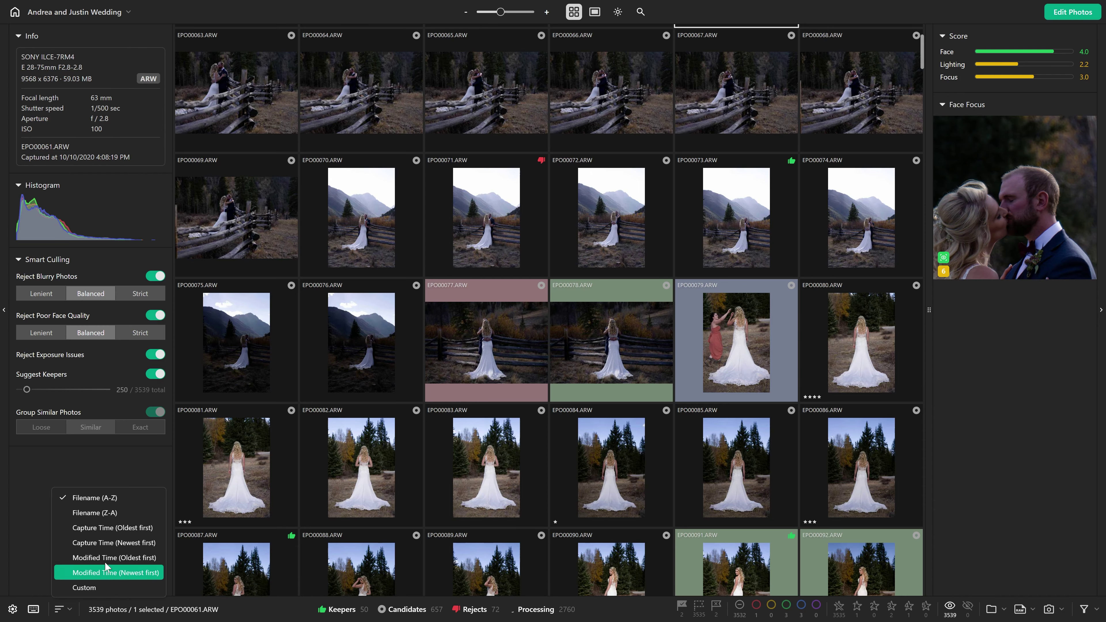
click(123, 528)
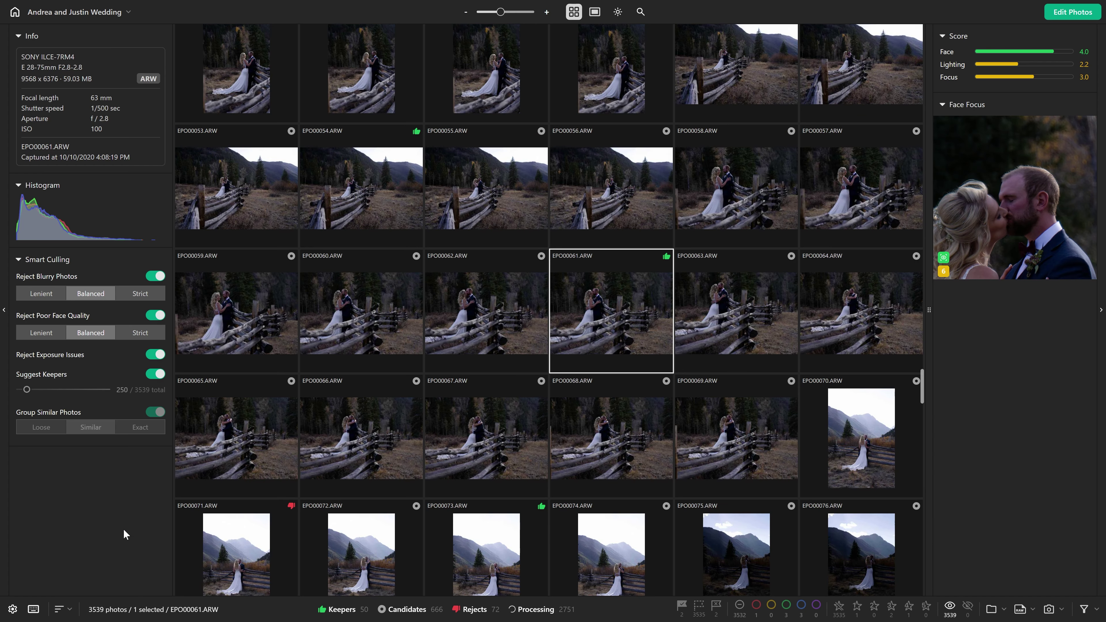
- Try moving EPO00077.ARW and EPO00078.ARW ahead of EPO00070.ARW, and restore the Capture Time (Oldest first) order
scroll(241, 389, down, 5)
click(241, 389)
ctrl+click(379, 407)
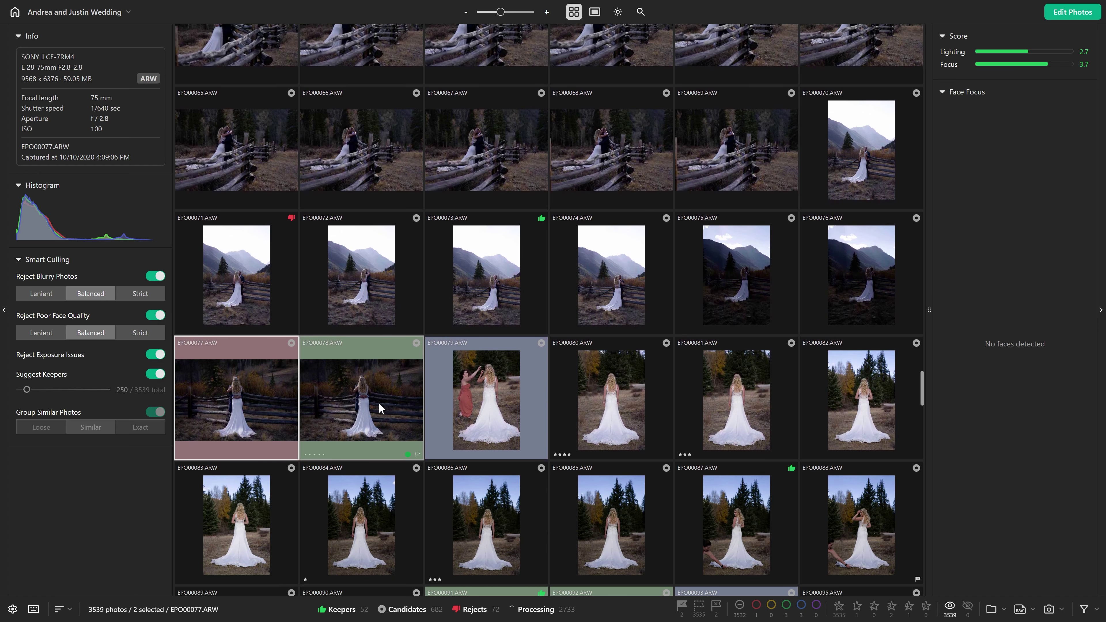
right_click(861, 133)
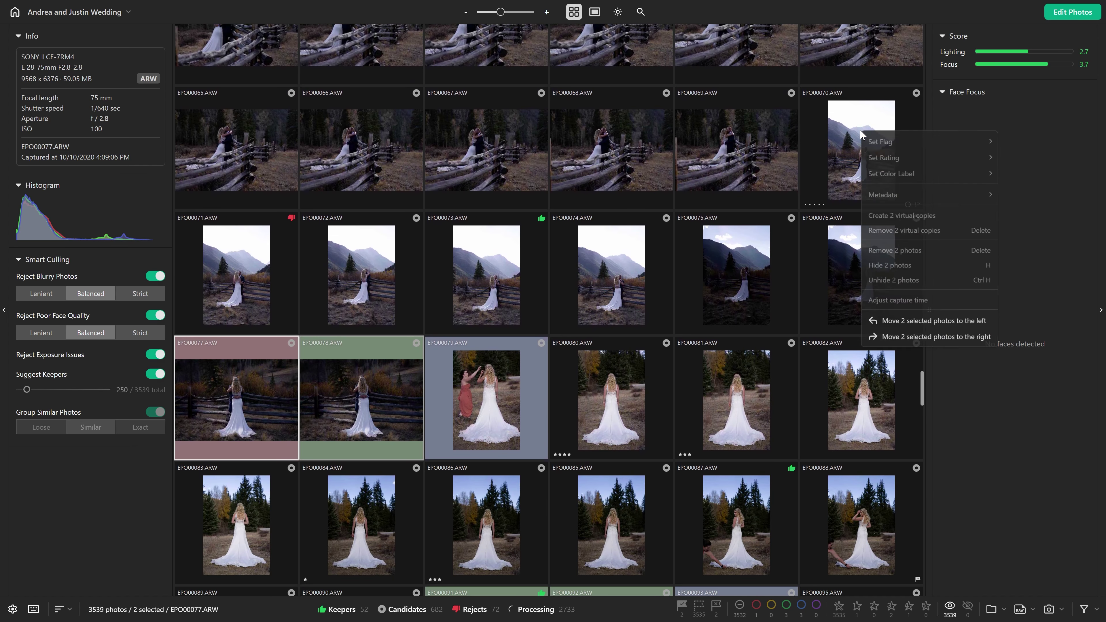
click(945, 322)
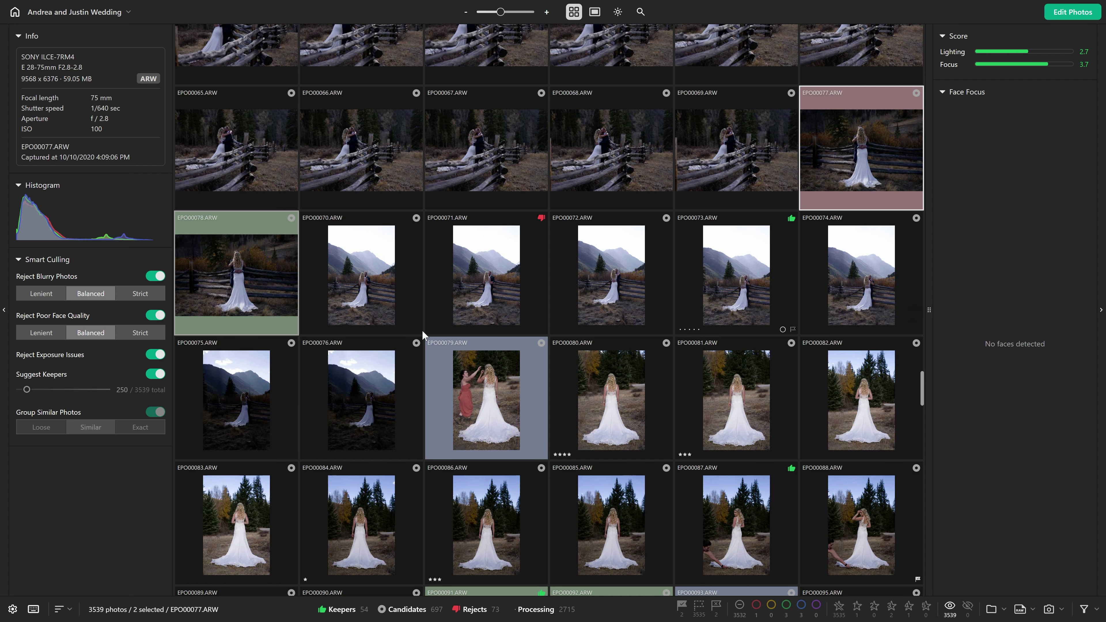
click(70, 610)
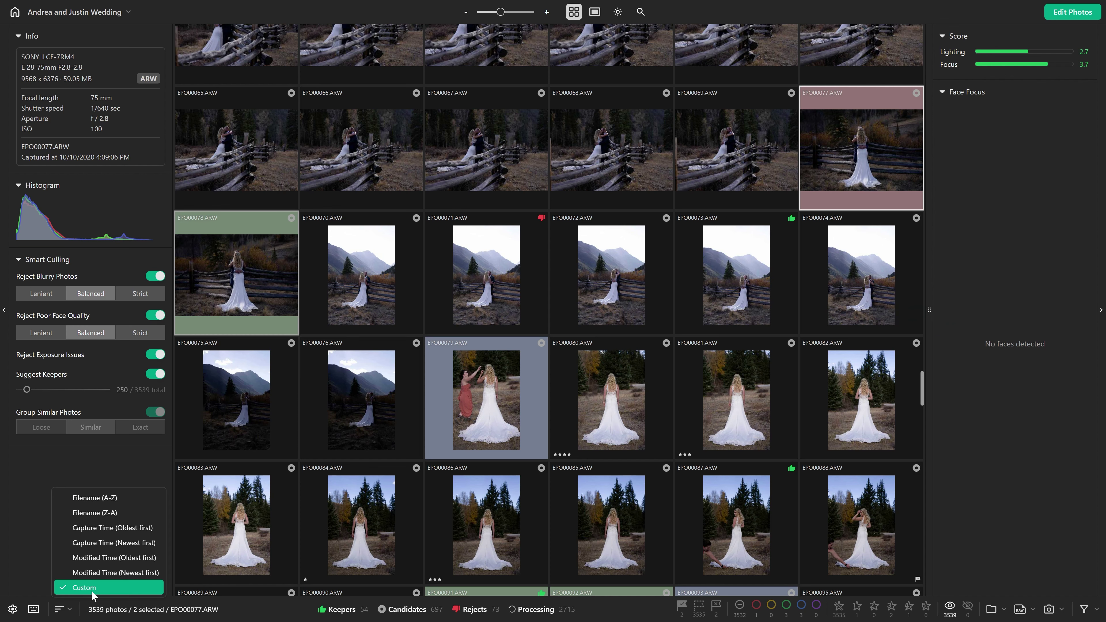
click(113, 527)
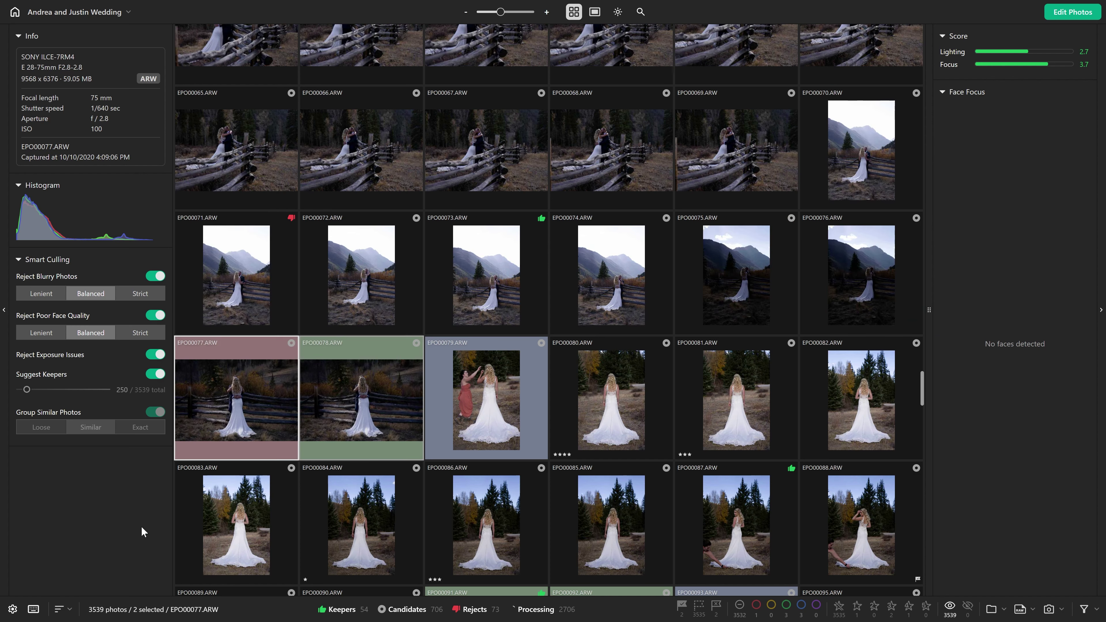
- Inspect the eye and focus ratings of the faces in EPO08062.ARW, EPO08074.ARW and EPO08075.ARW
mouse_move(948, 269)
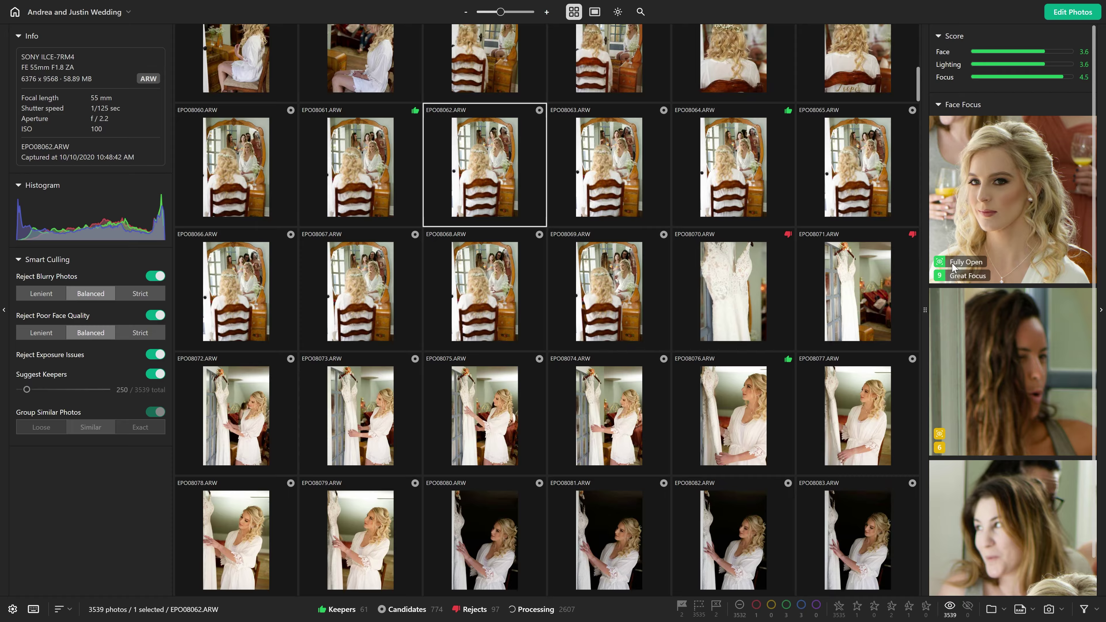
mouse_move(978, 438)
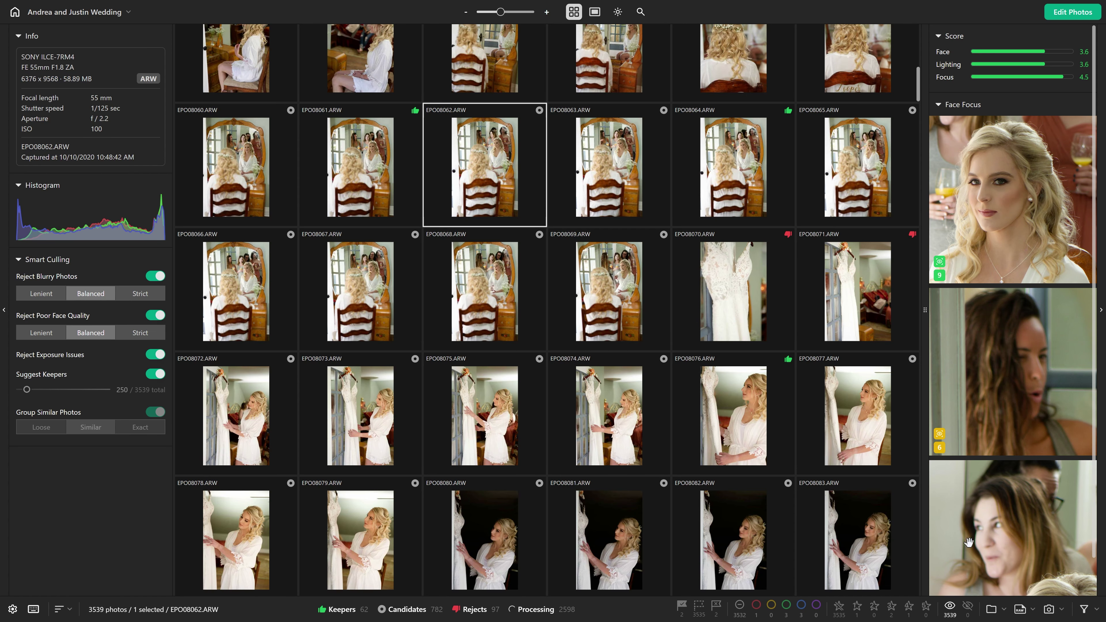
click(624, 415)
mouse_move(1025, 185)
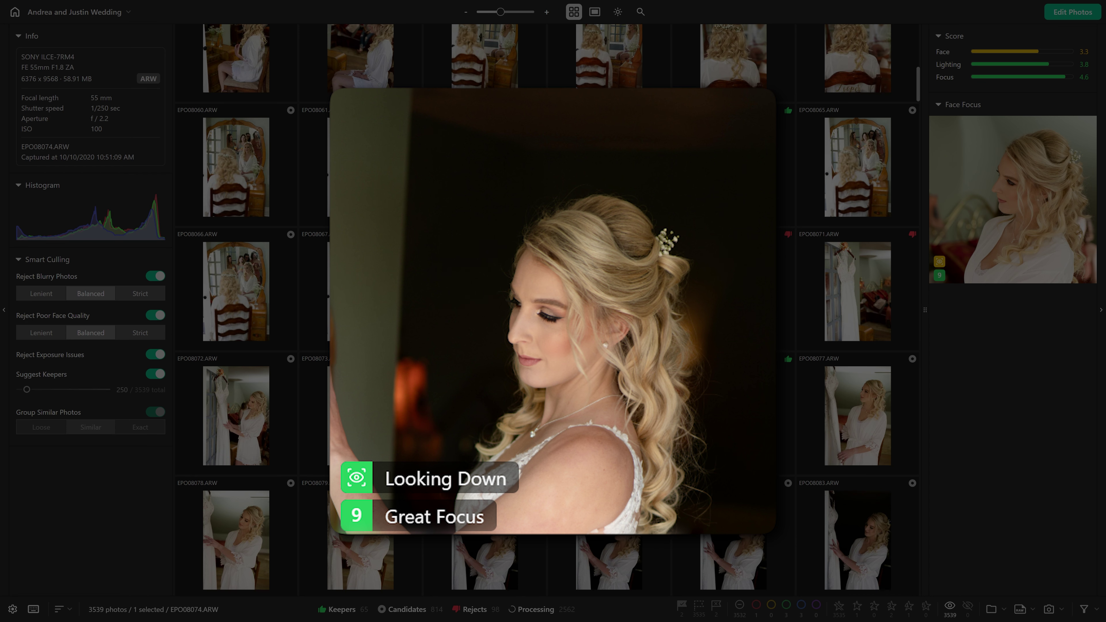
key(Right)
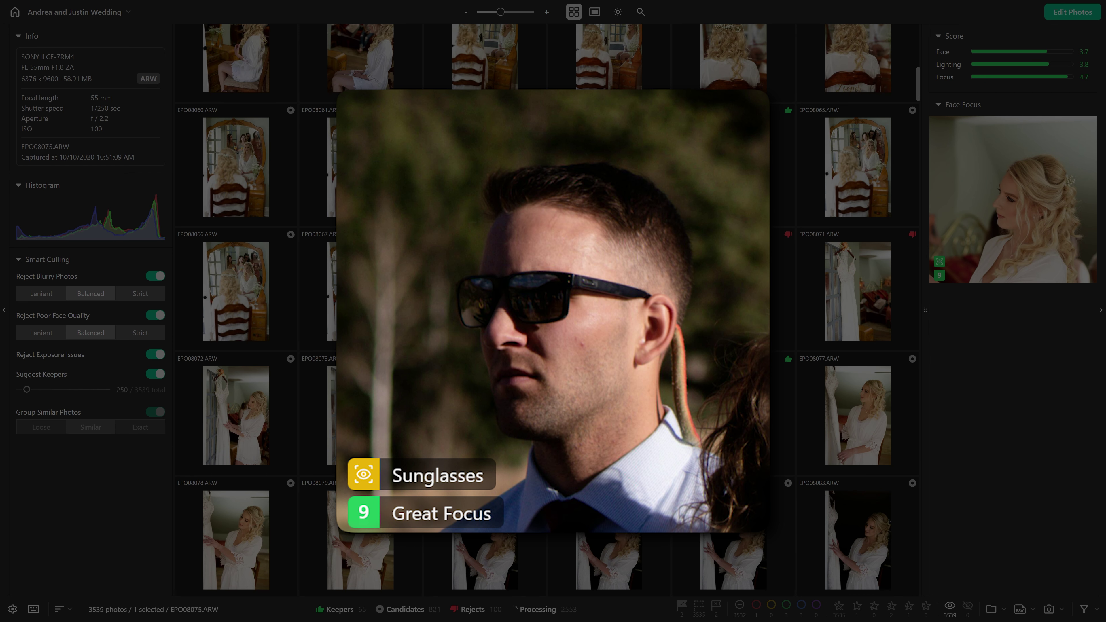
scroll(546, 305, down, 3)
key(Down)
key(Down)
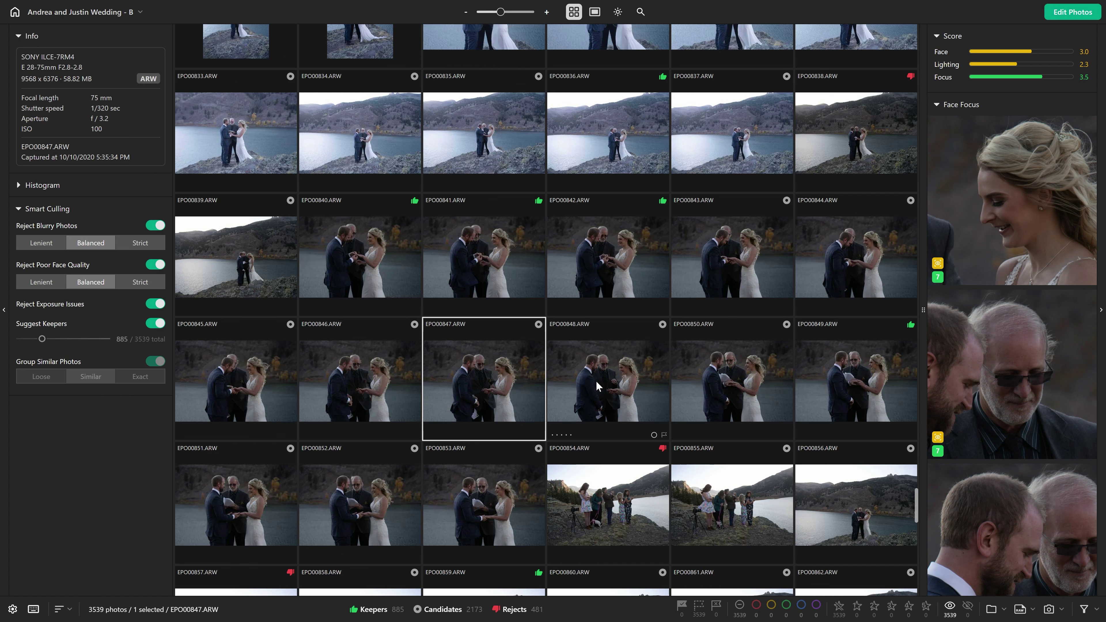
- Examine the detected faces in EPO00848.ARW, EPO01101.ARW and the group photo EPO01304.ARW of the second wedding project
click(596, 380)
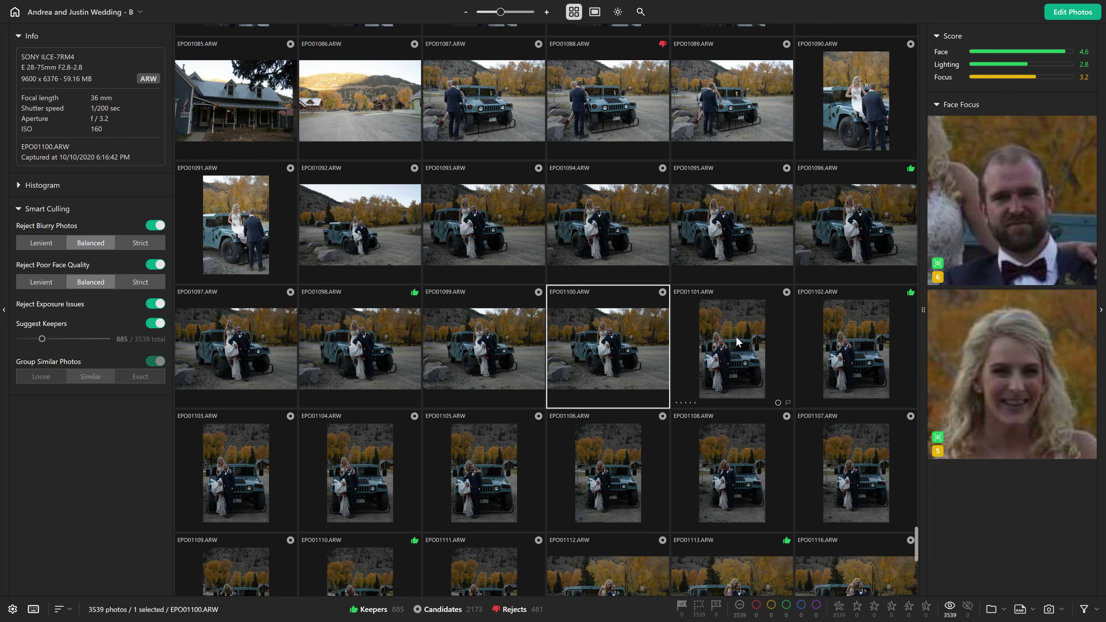
key(Right)
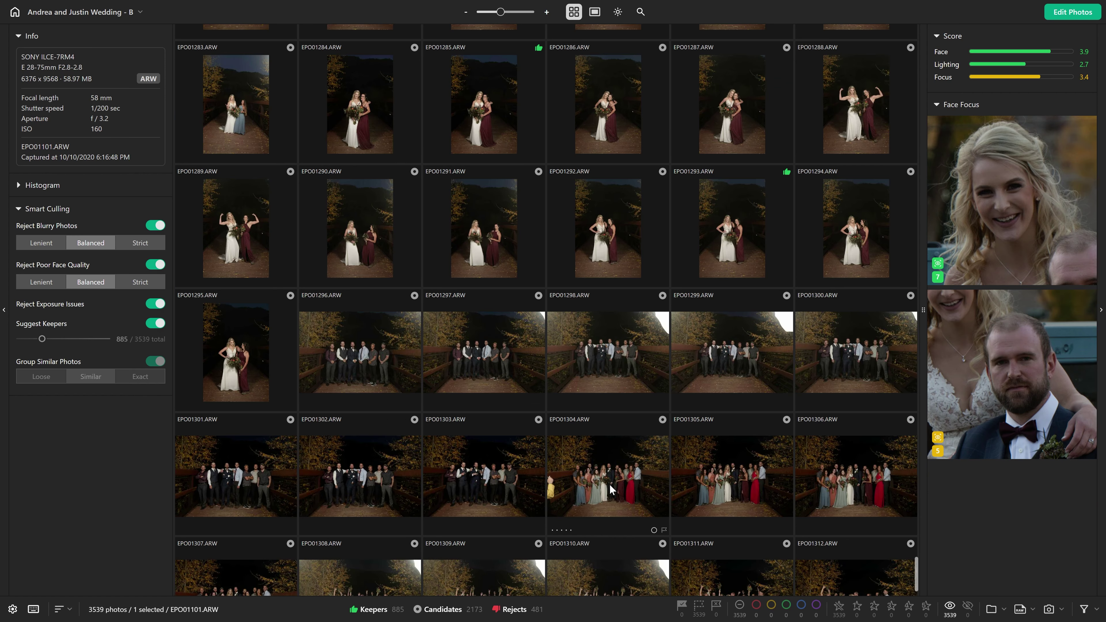
click(609, 485)
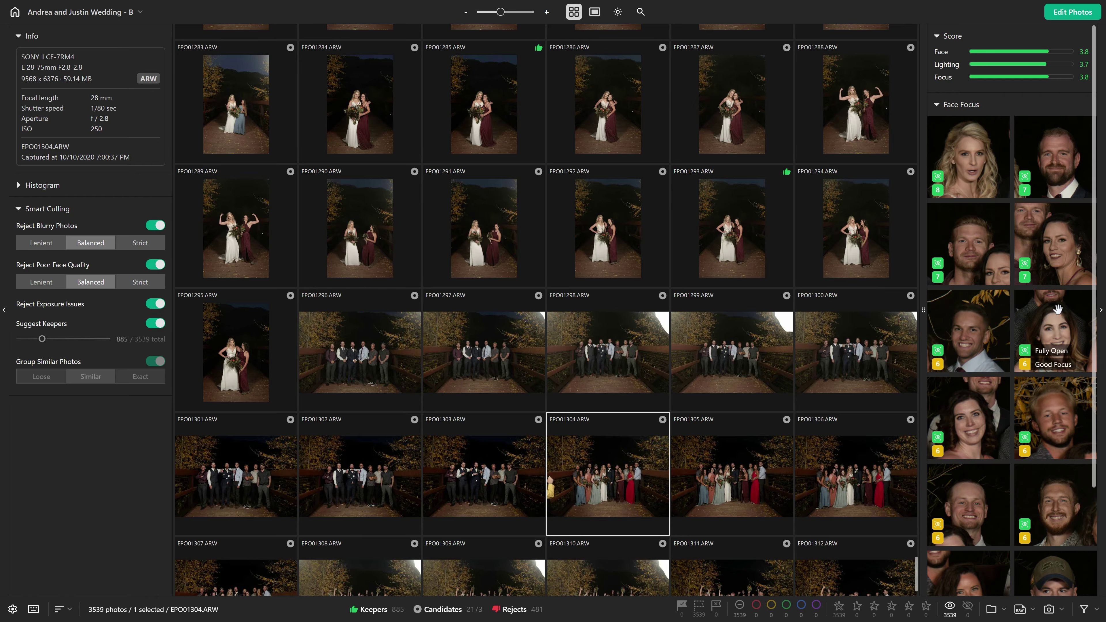
scroll(1066, 406, down, 3)
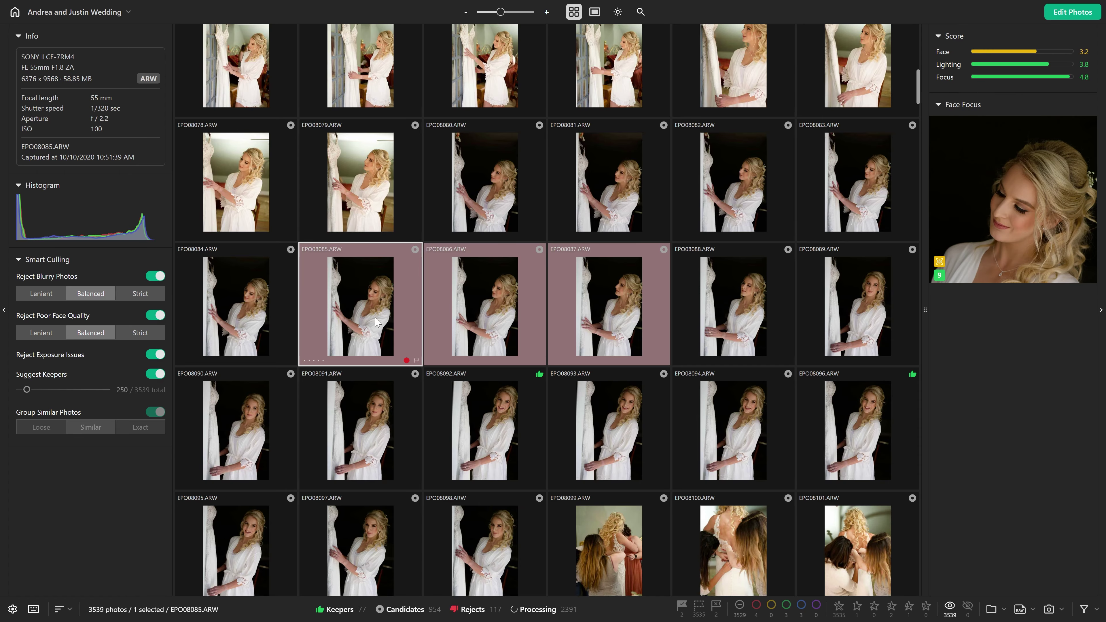
- Hide the red-labelled photos EPO08085.ARW, EPO08086.ARW and EPO08087.ARW without deleting them from disk
right_click(376, 321)
click(425, 438)
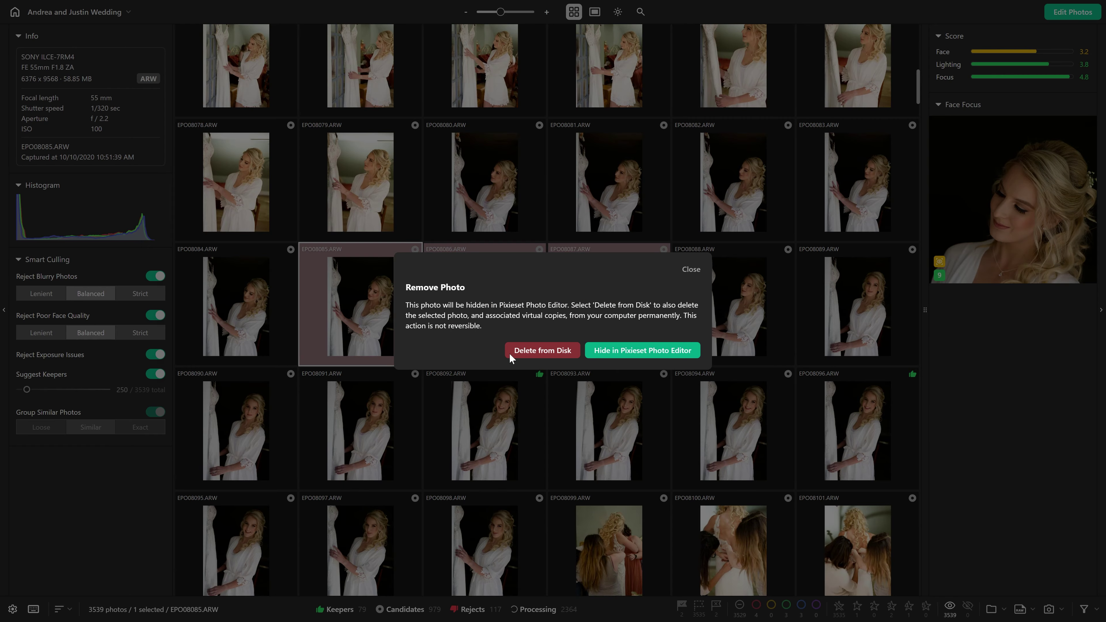
click(639, 357)
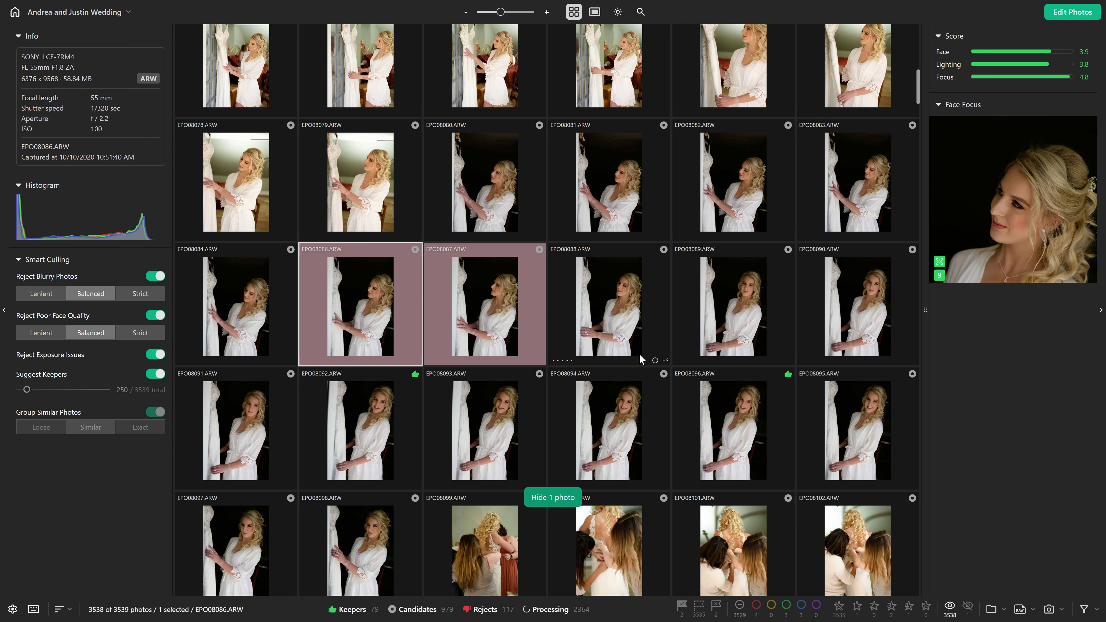
right_click(354, 315)
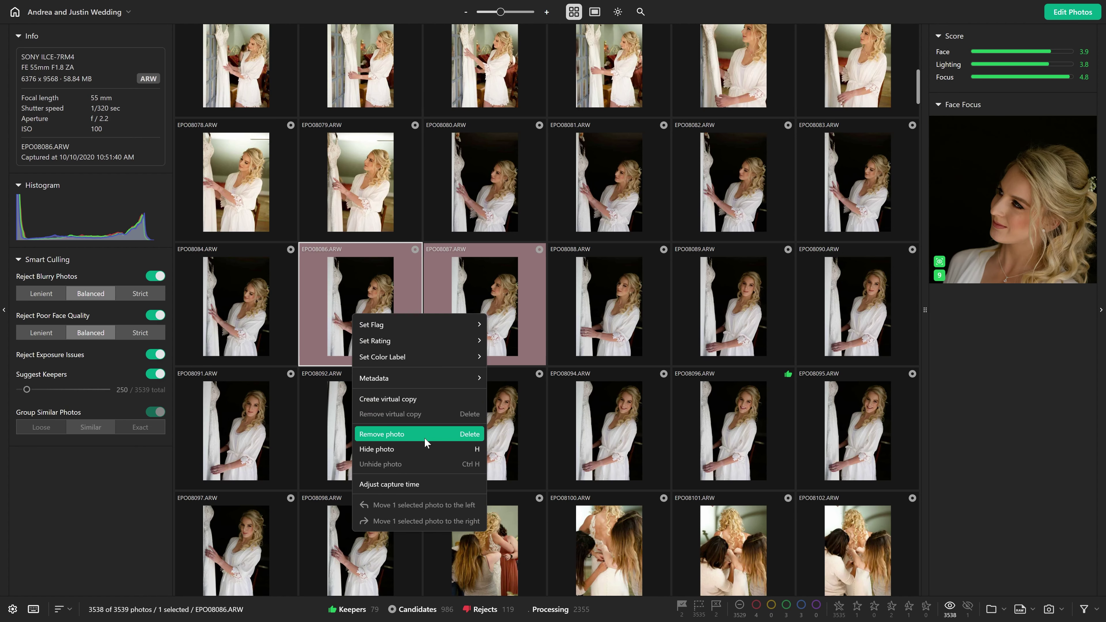
click(431, 449)
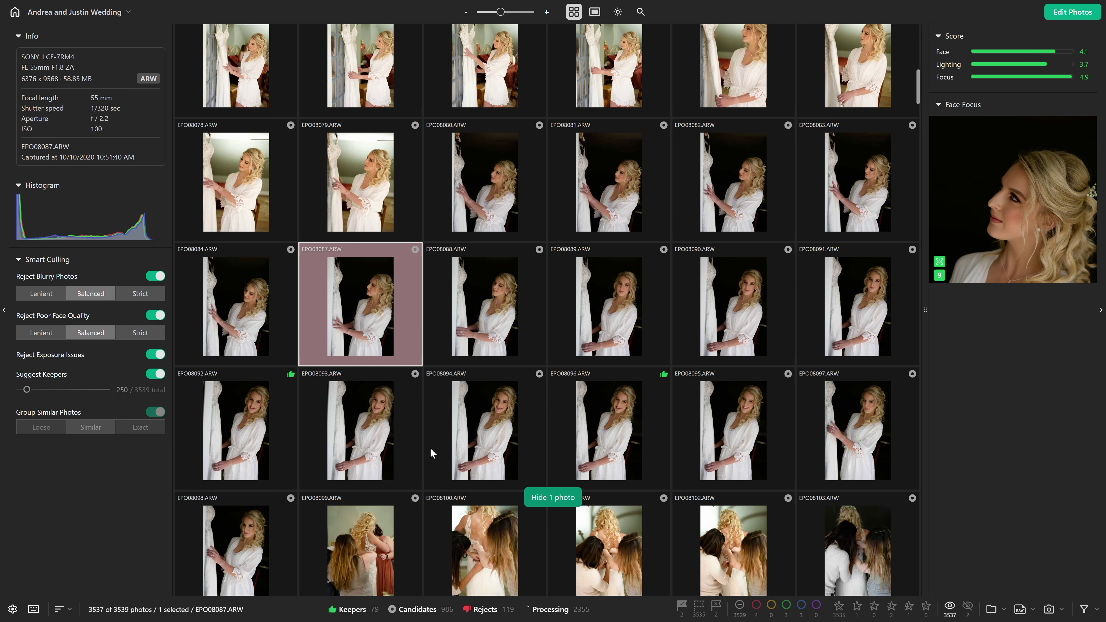
key(h)
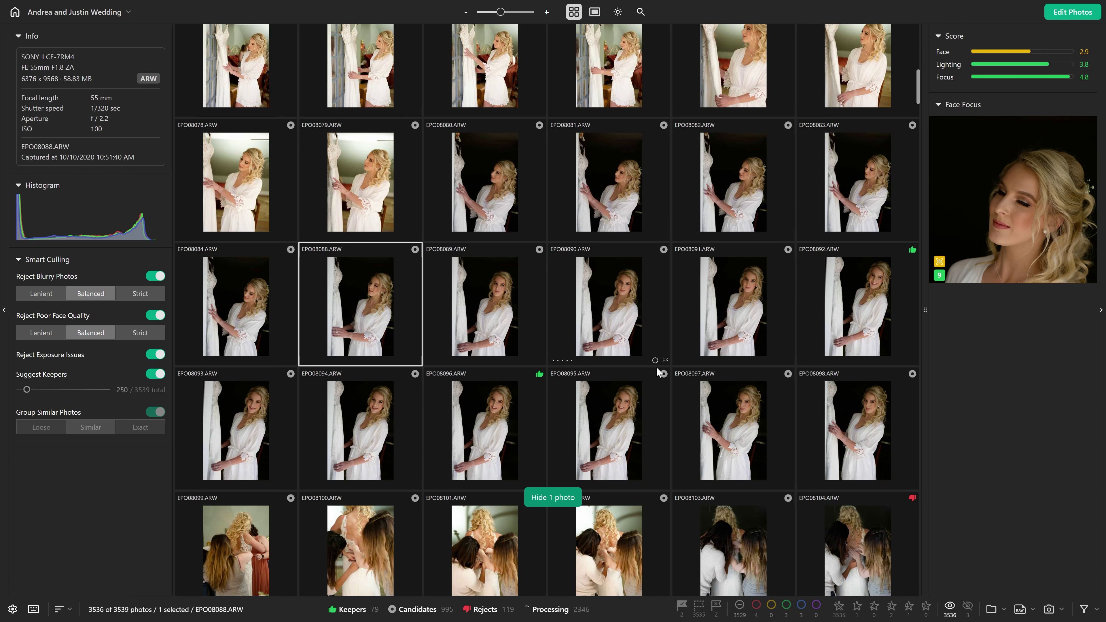
- Show the hidden photos in the grid and unhide EPO08087.ARW
click(968, 607)
click(601, 312)
right_click(581, 312)
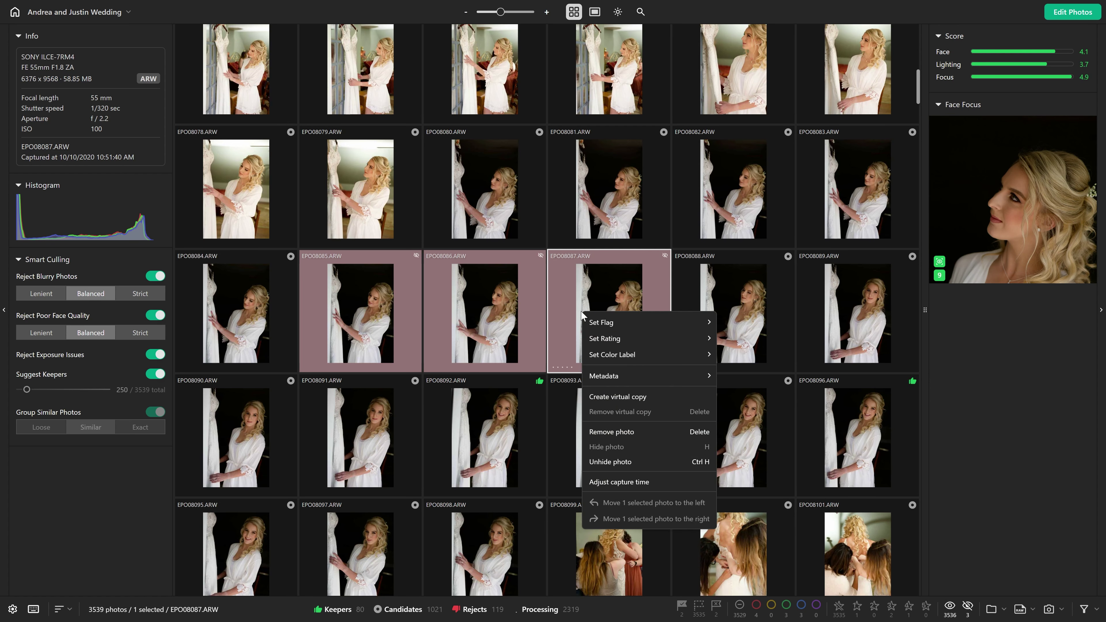
click(662, 461)
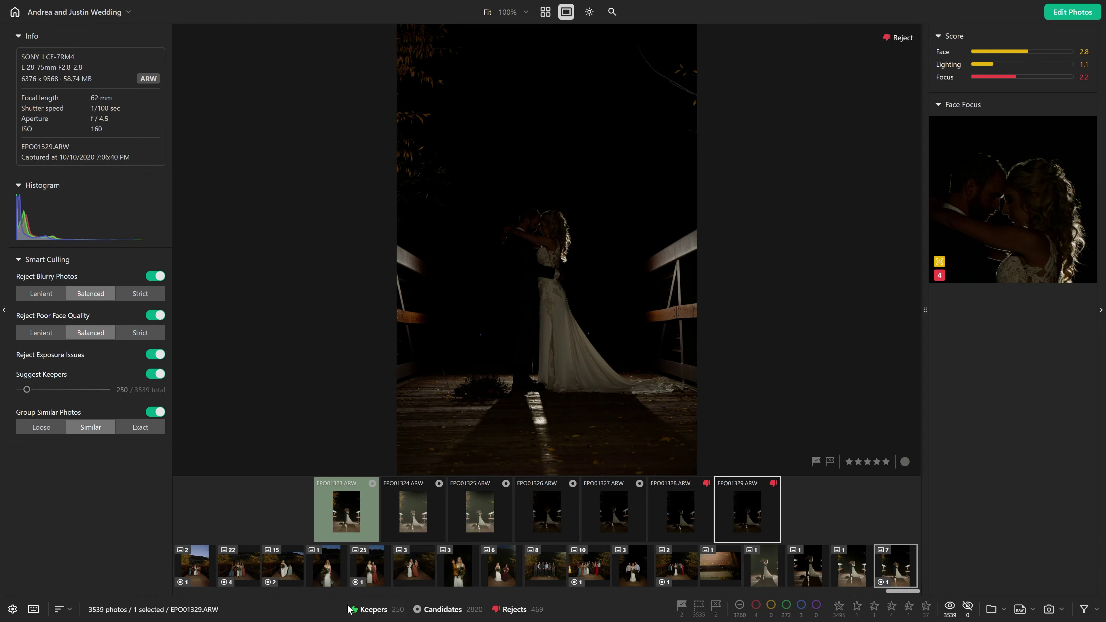
- Send only the smart-culling Keepers to editing
click(1078, 13)
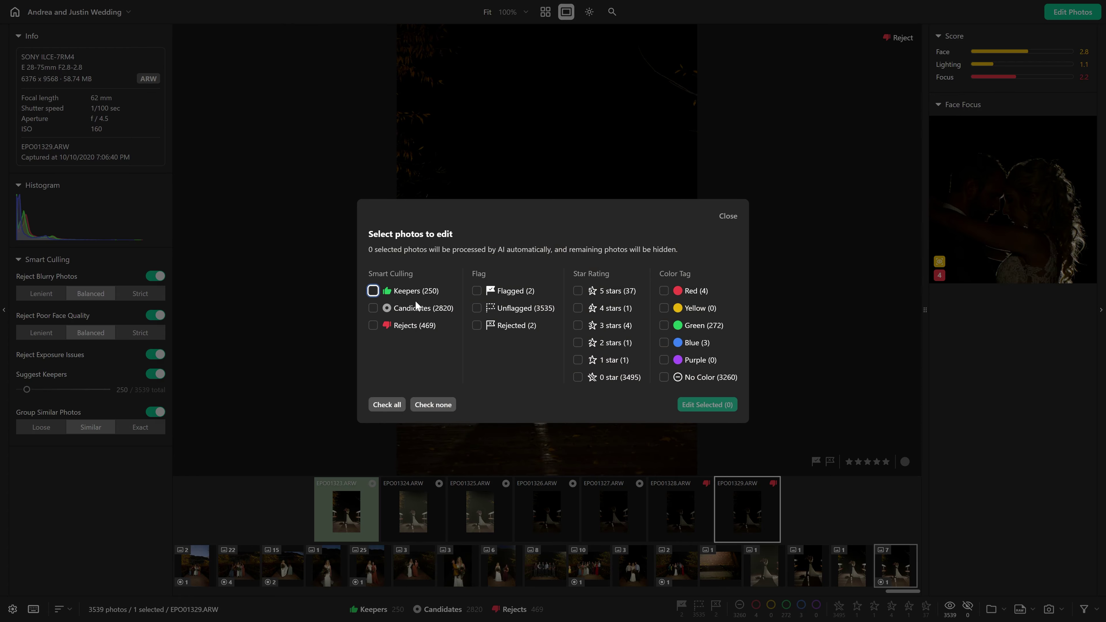
click(423, 291)
click(719, 406)
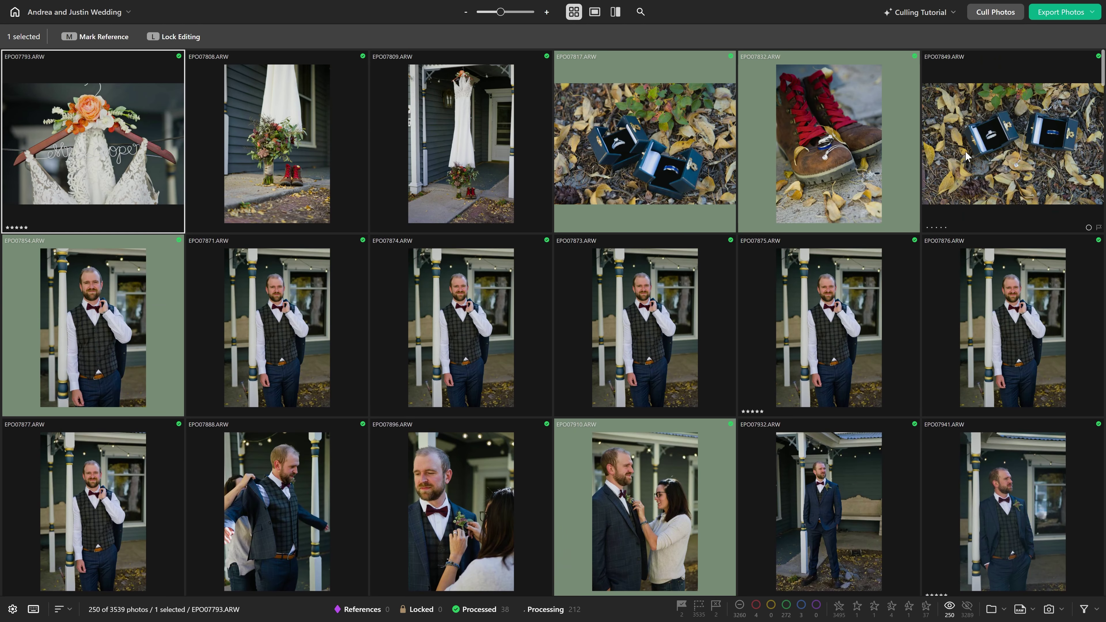
- Go back to culling and restore the previously hidden photos
click(996, 12)
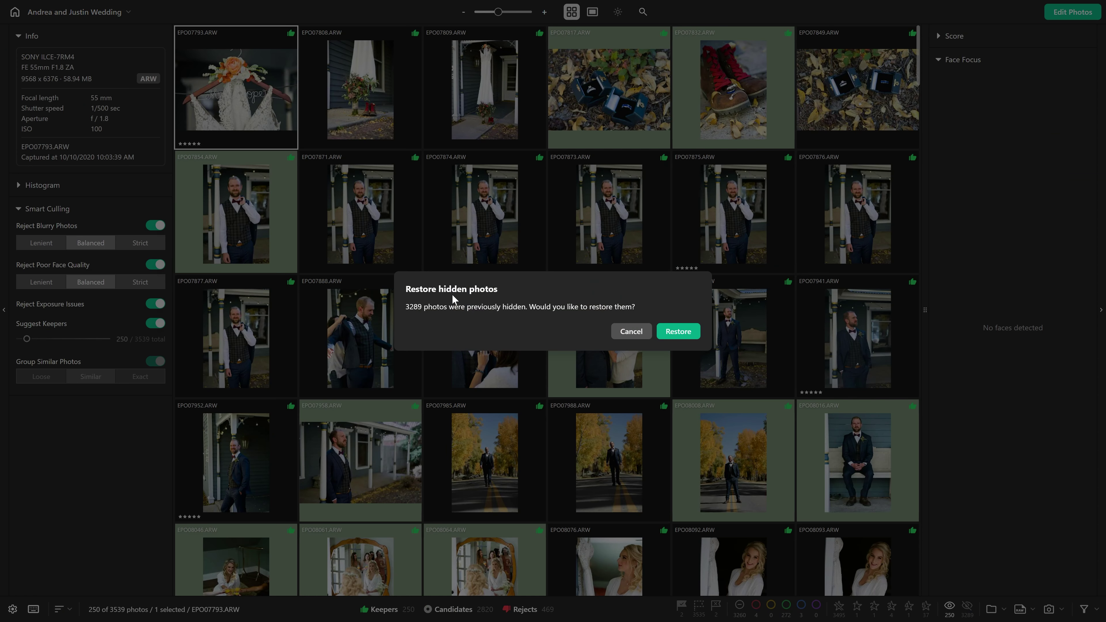
click(677, 332)
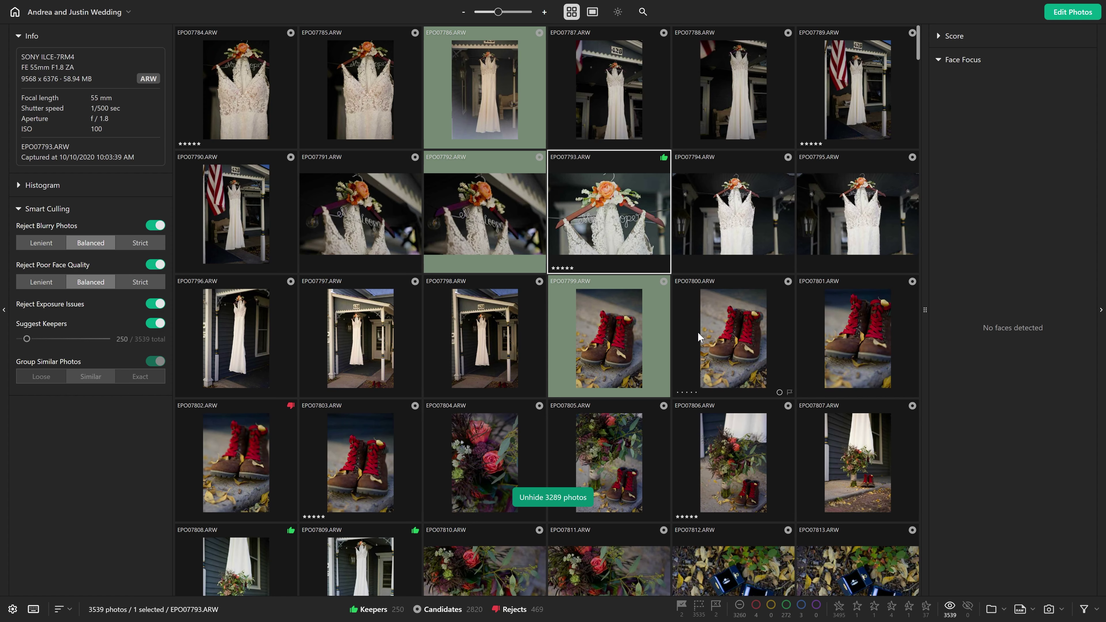
- Label the boots photo EPO07801.ARW green and the ring-box photo EPO07814.ARW blue in the single-photo view
click(624, 475)
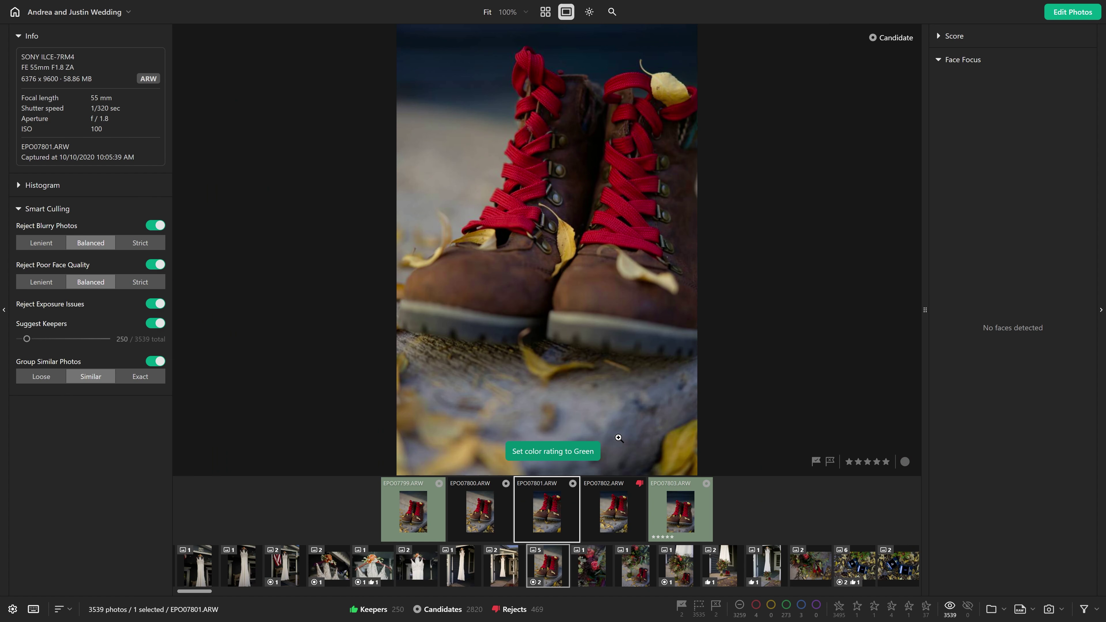
key(8)
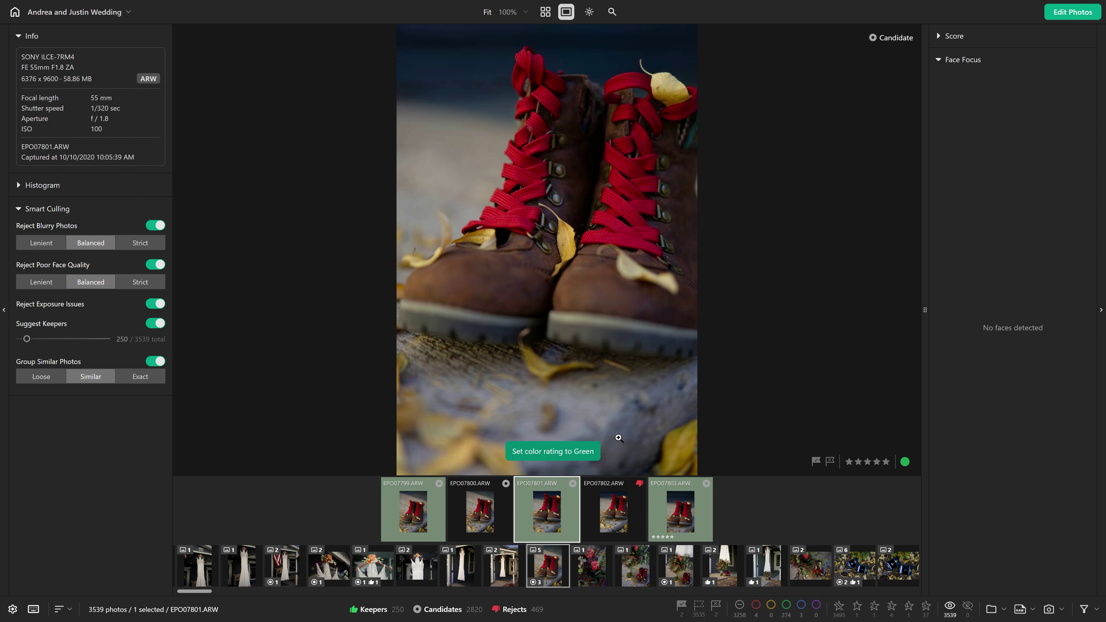
key(Down)
key(Down)
key(Down)
key(Down)
key(Down)
key(Down)
key(Down)
key(9)
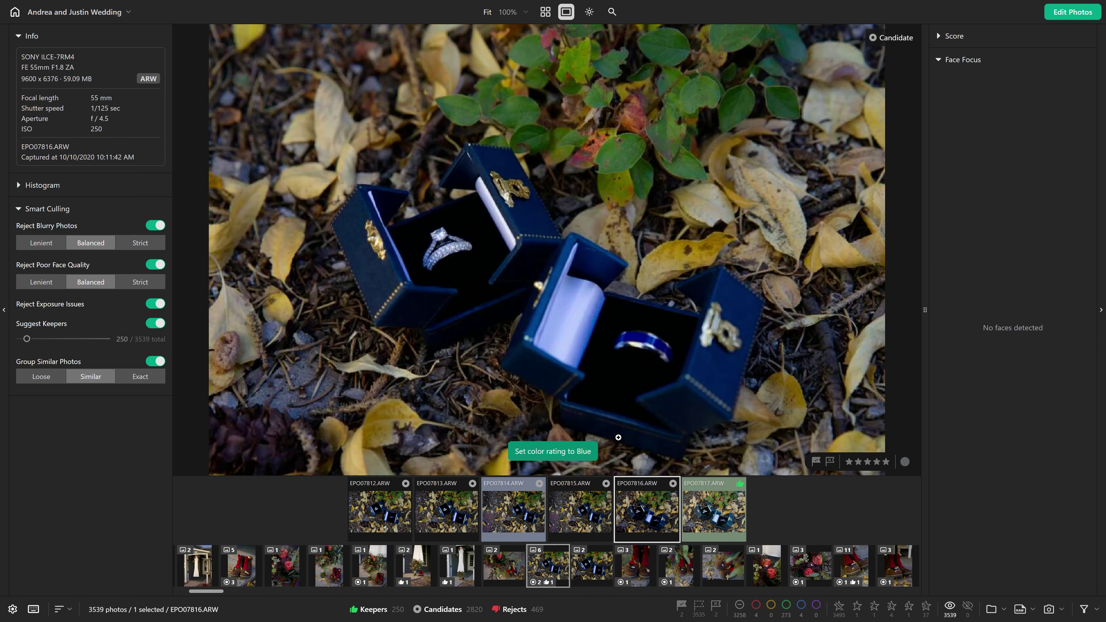
- Continue labelling selected photos blue, up to the groom portrait EPO07866.ARW
key(Down)
key(Down)
key(Down)
key(Down)
key(Down)
key(Down)
key(9)
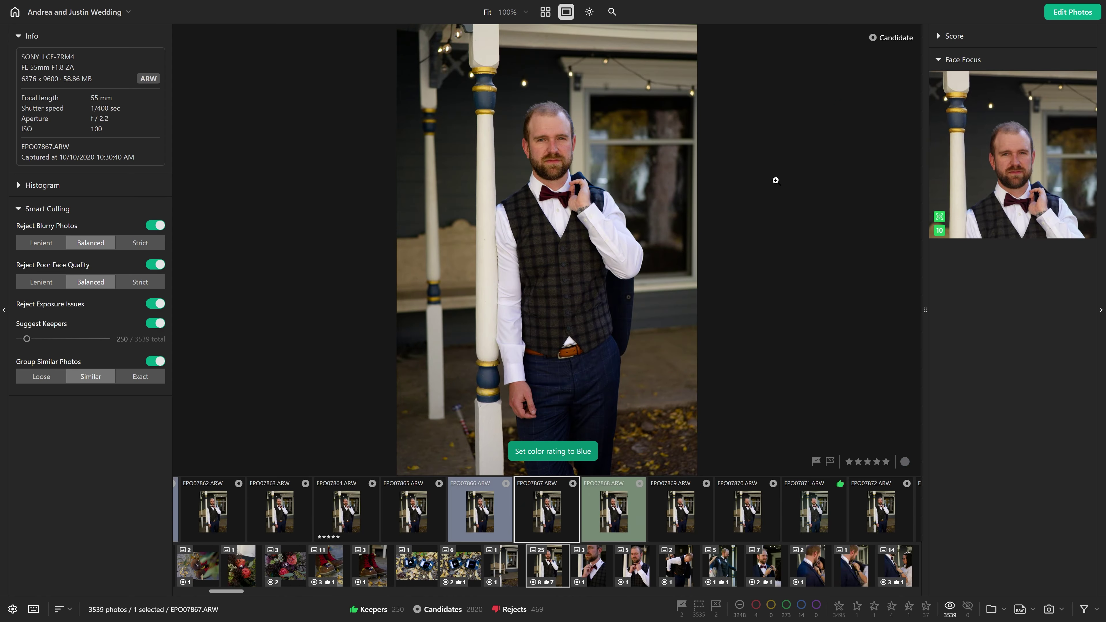
- Send the Keepers plus all photos with 4 stars, 1 star, a red tag or a blue tag to editing
click(1072, 12)
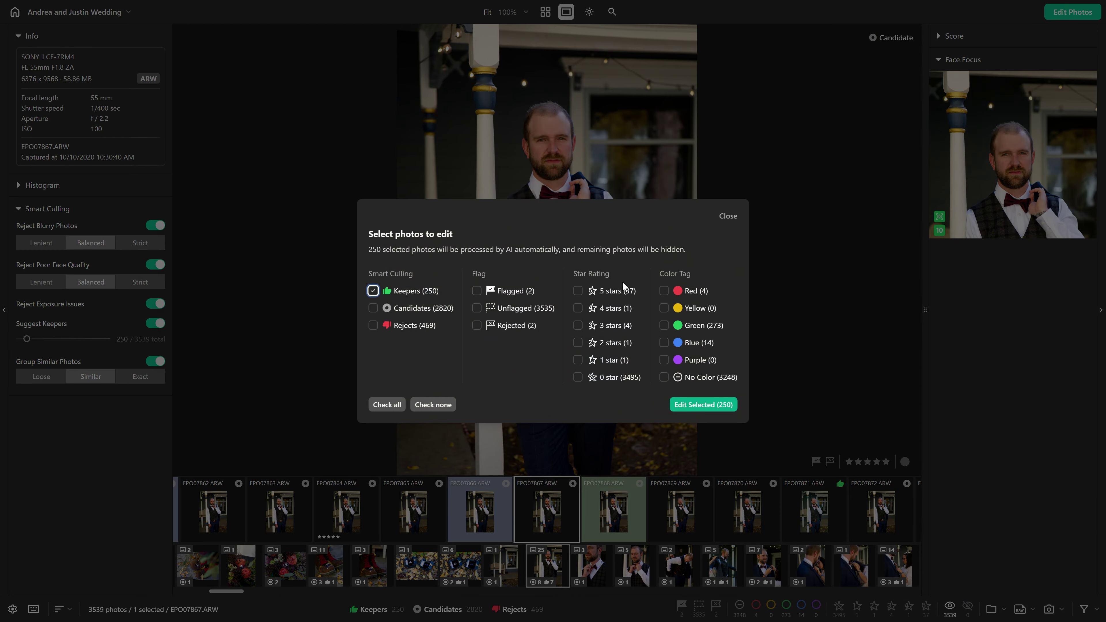
click(689, 343)
click(610, 360)
click(612, 307)
click(694, 288)
click(722, 408)
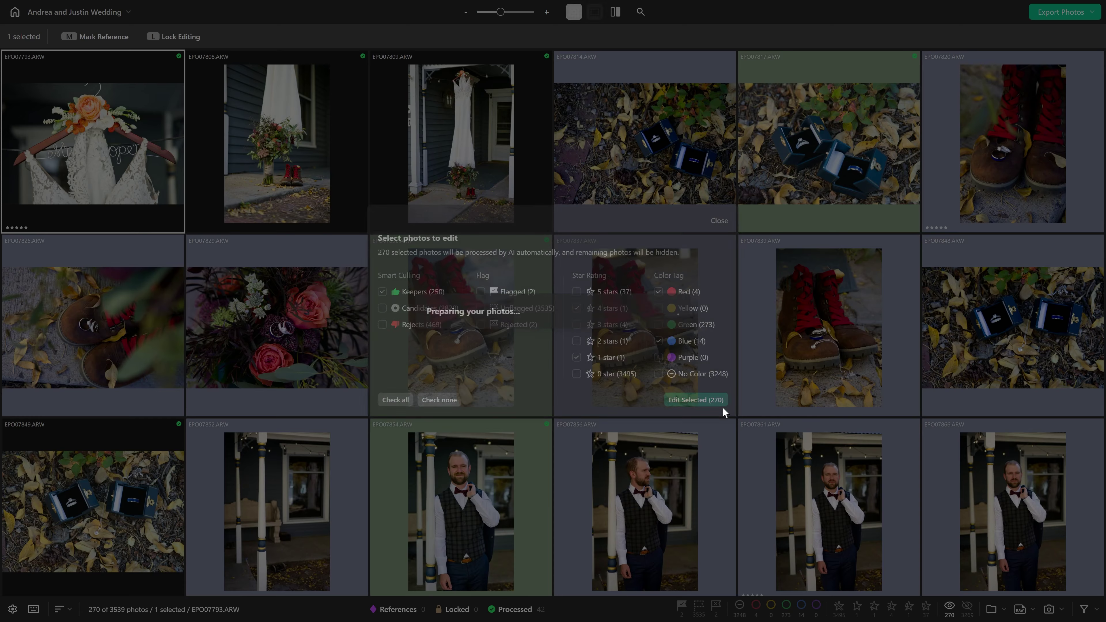